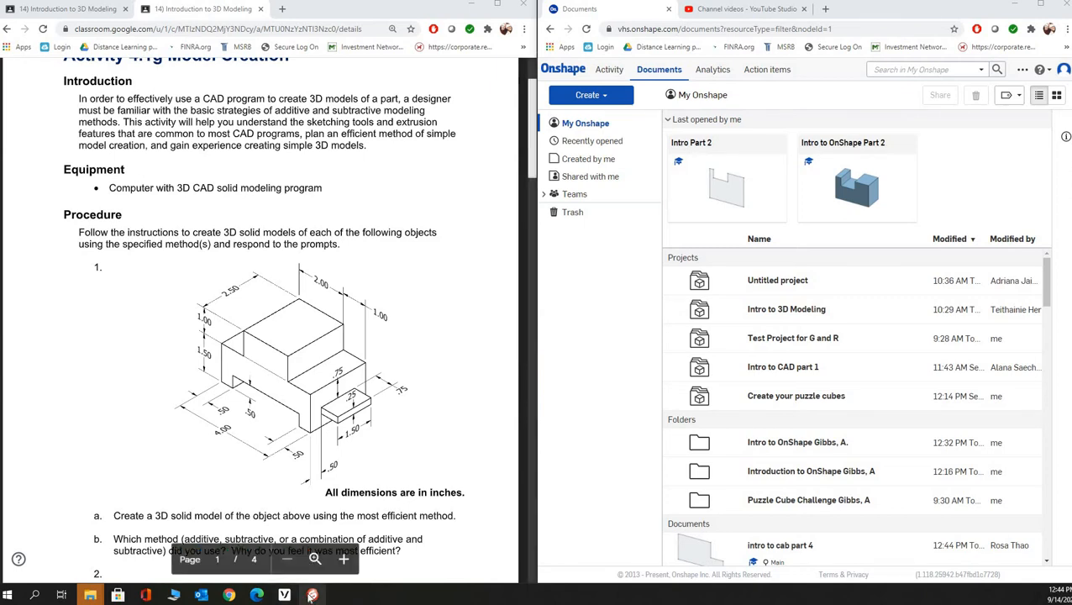
- Check the hand-drawn sketch in Sphere2, and create an Onshape document named "Intro to OnShape Part 1" in the Intro to OnShape folder
click(277, 546)
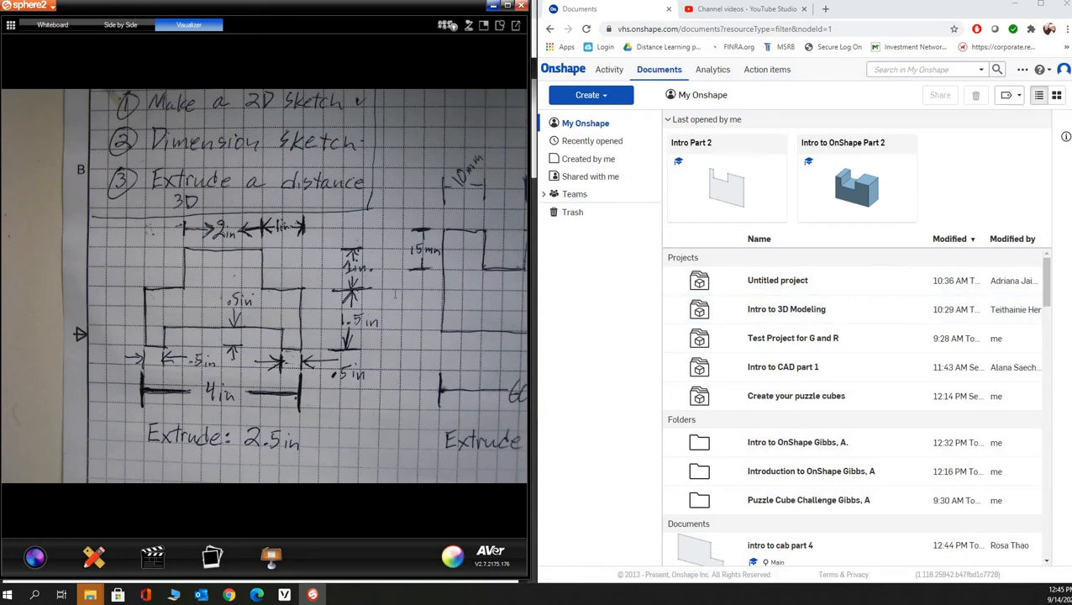
click(493, 5)
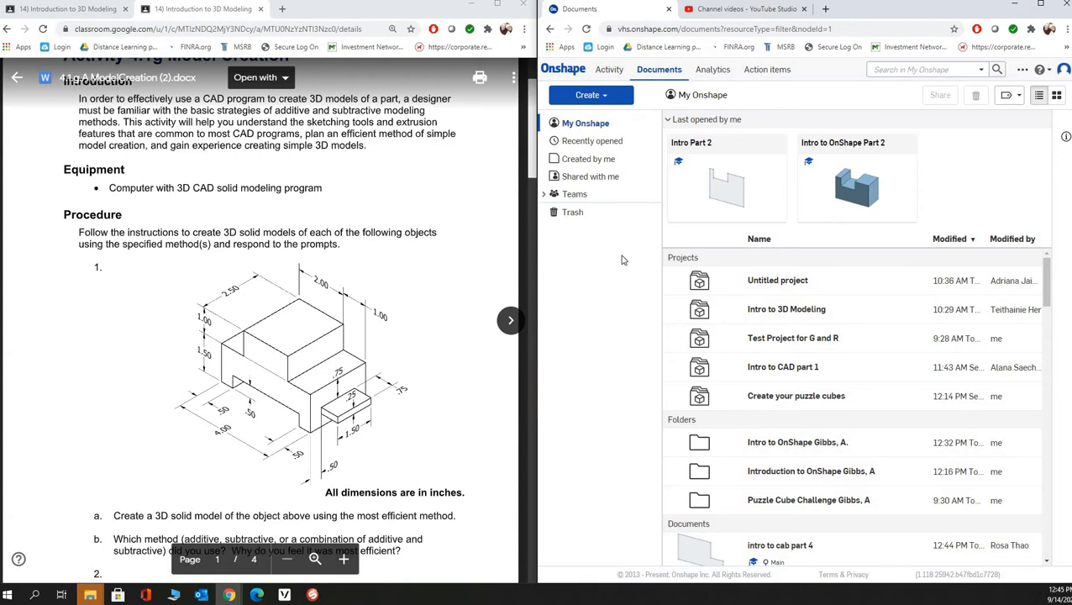
click(811, 450)
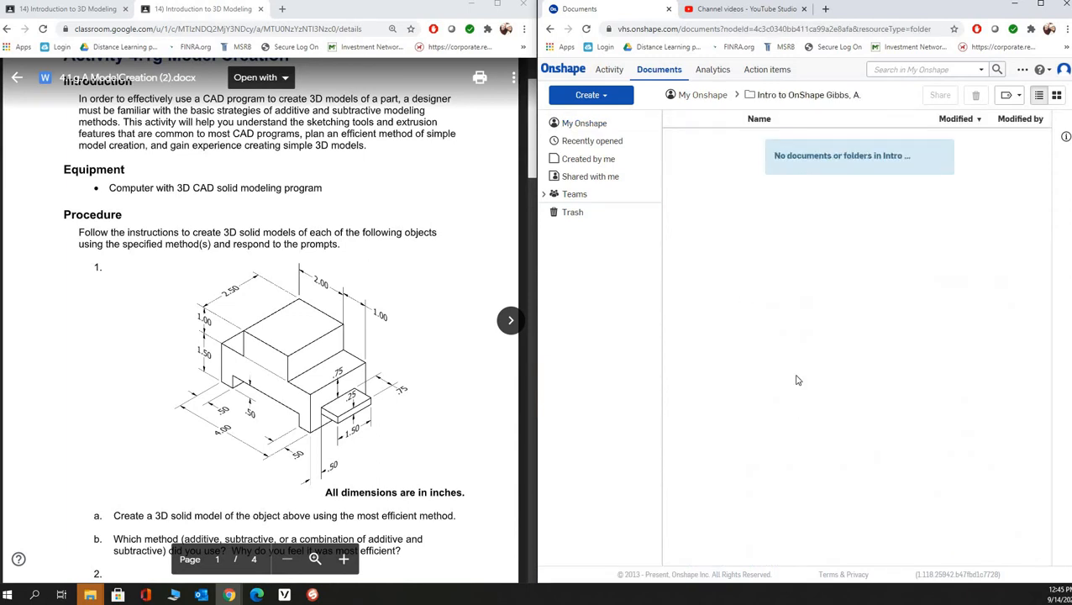
click(591, 94)
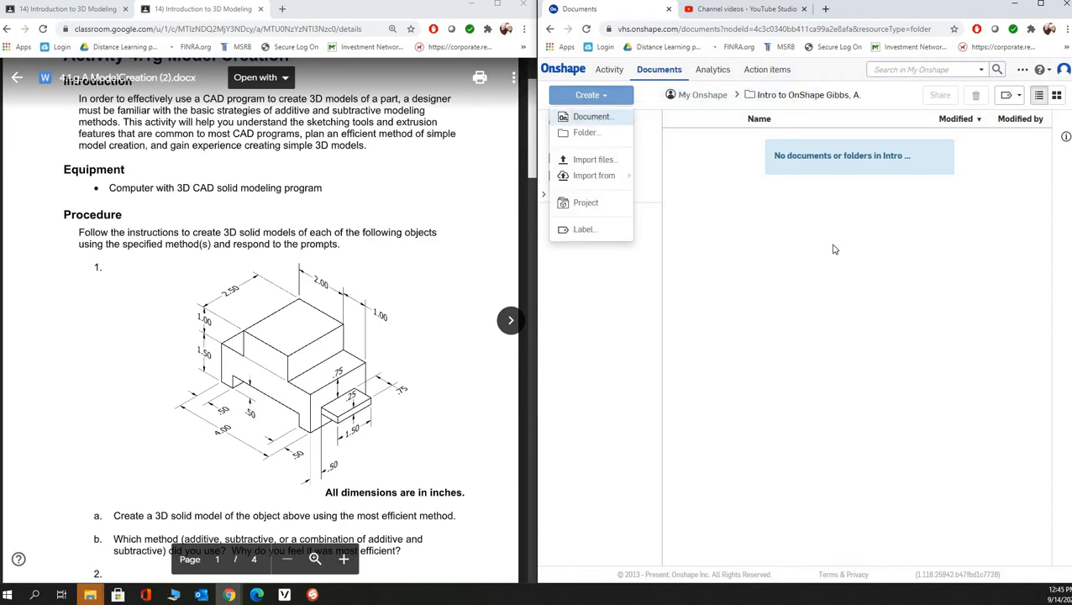
click(592, 118)
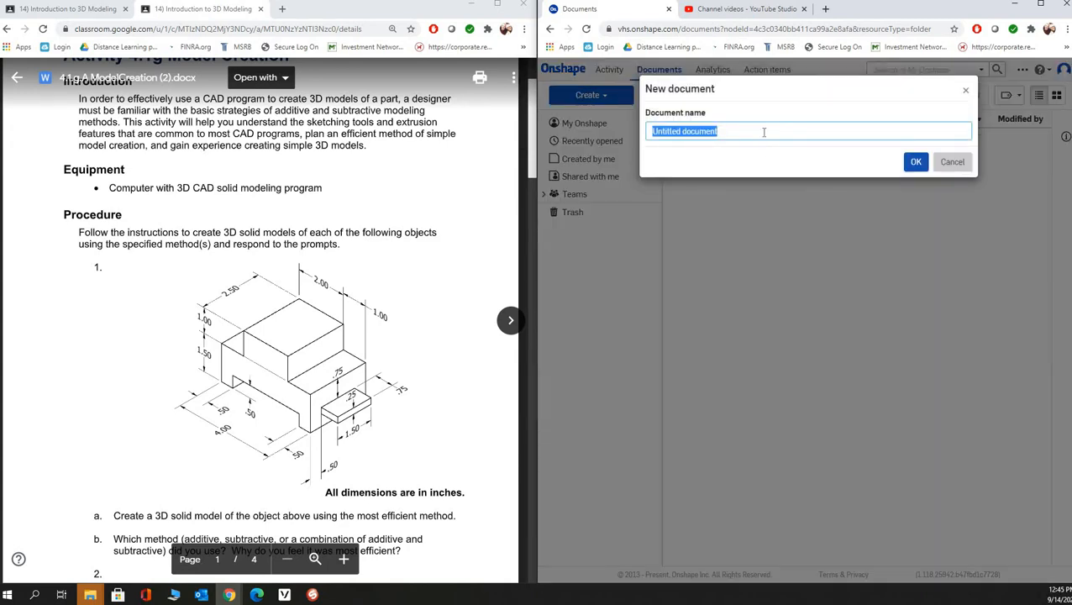
text(I)
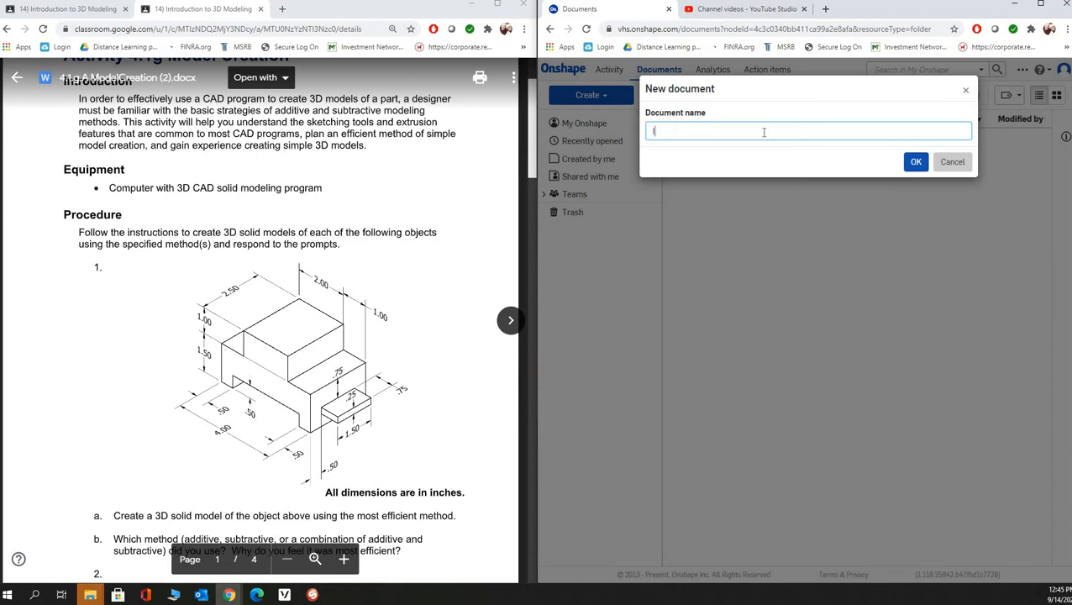
text(ntro to OnShape Part 1)
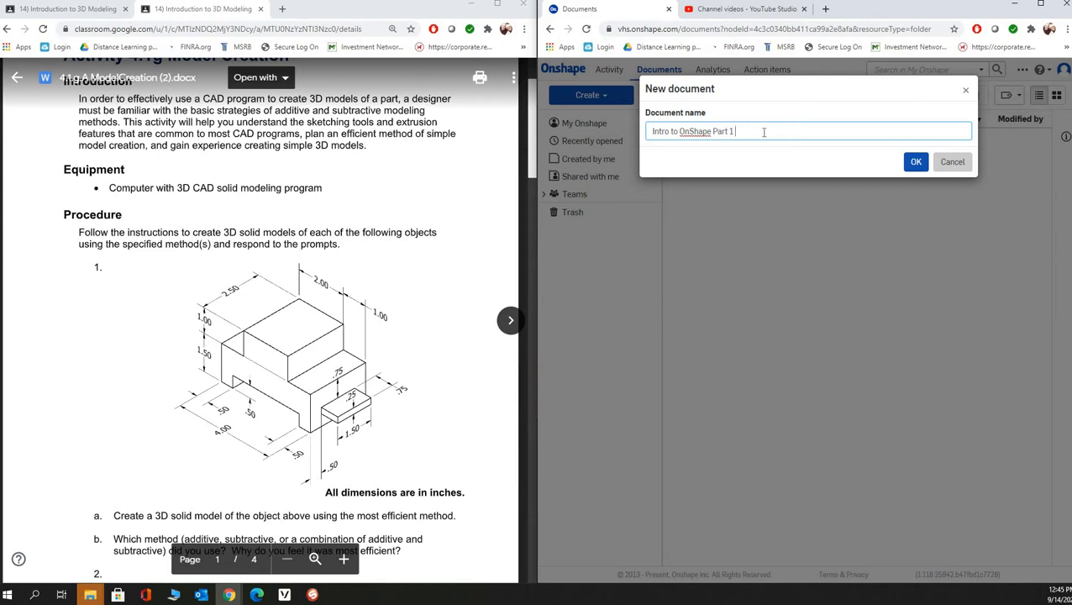
click(916, 162)
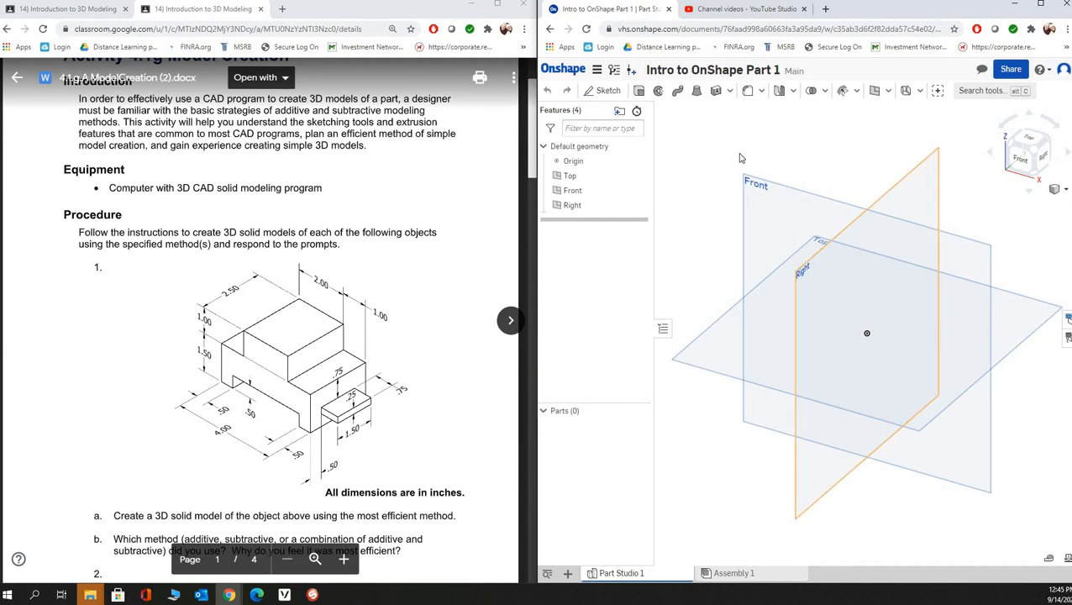
- Start a sketch on the Front plane, viewed head-on, and draw a corner rectangle about 3.65 in wide and 2.69 in high around the origin
click(607, 90)
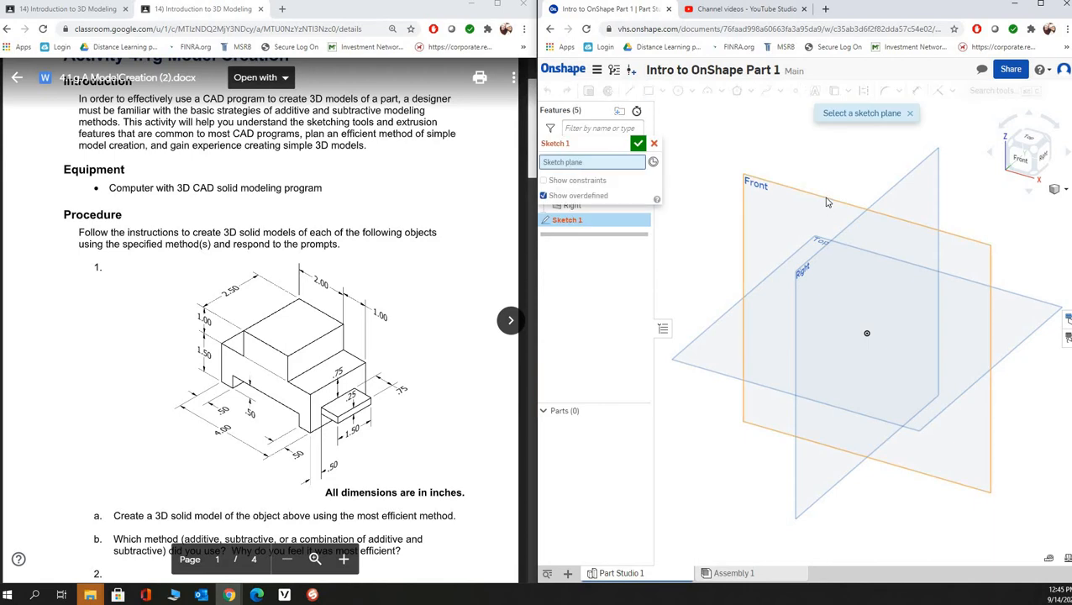
click(827, 202)
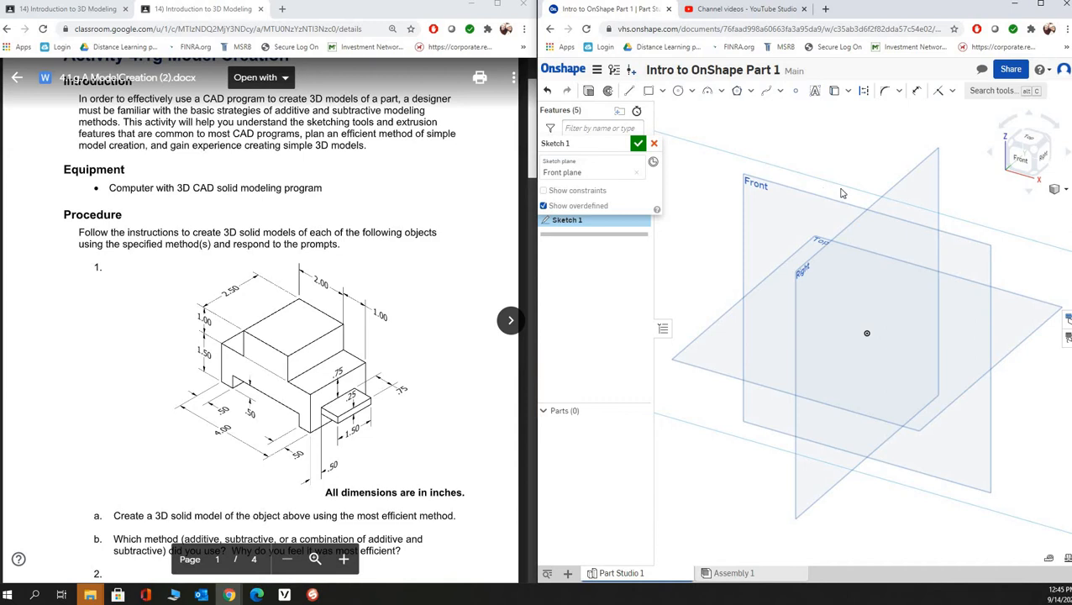
click(1023, 162)
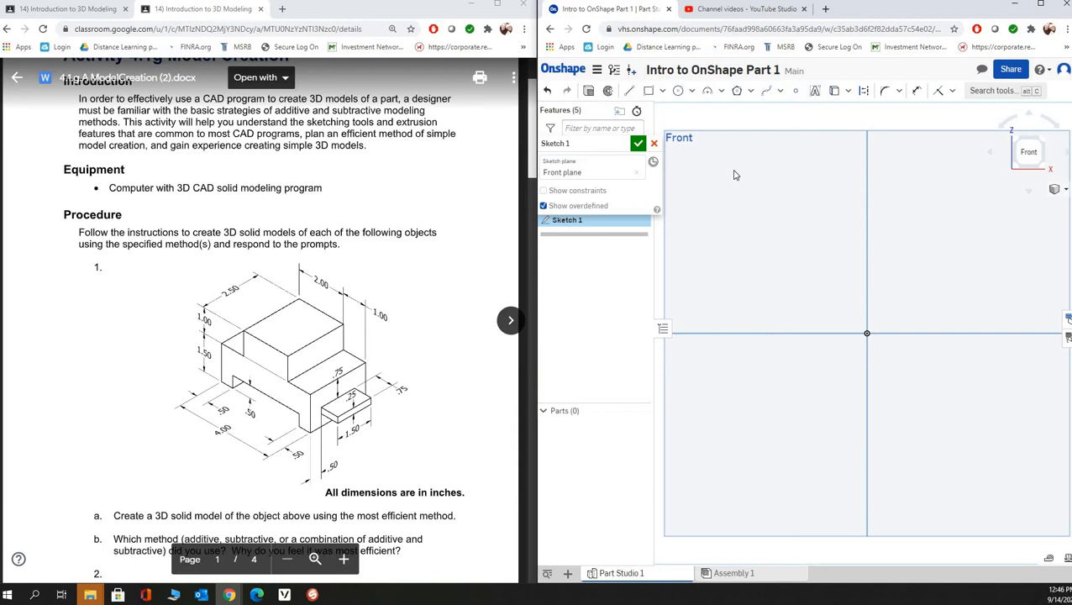
click(650, 92)
click(759, 212)
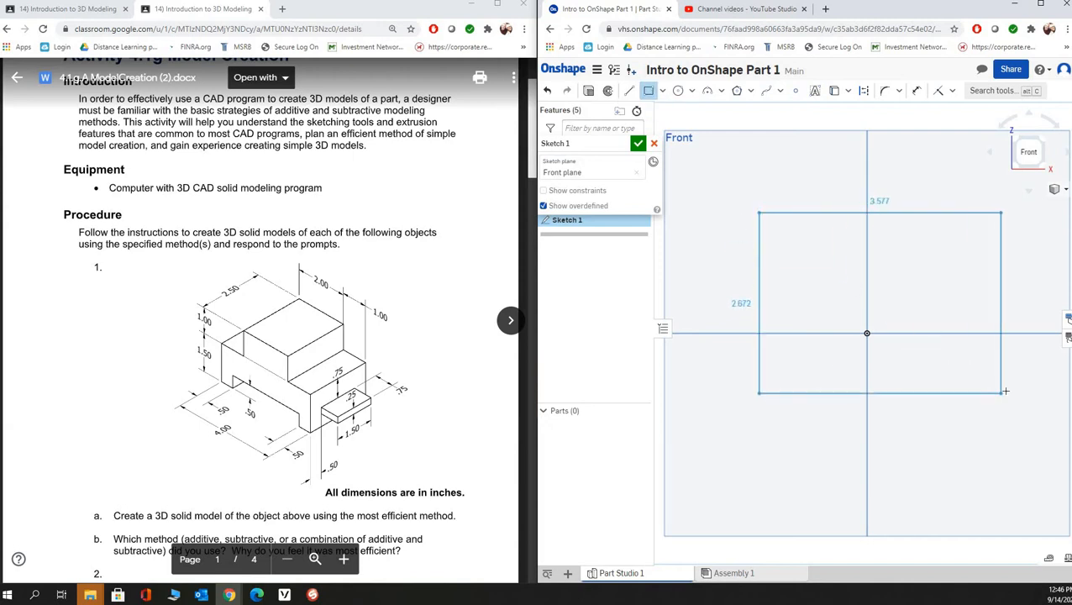
click(1007, 394)
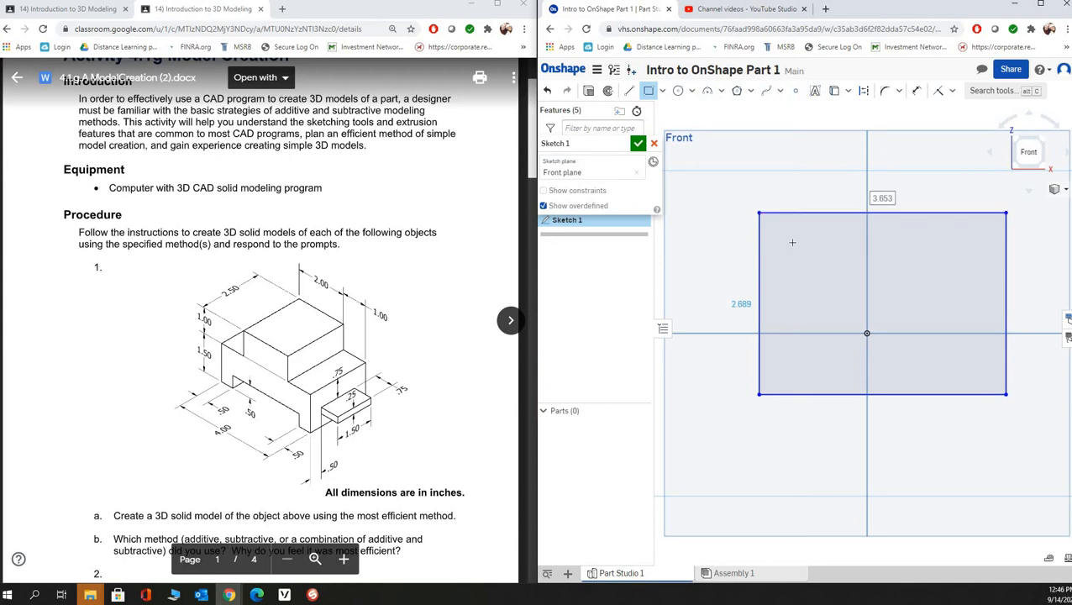
- Draw rectangles inside the outline: about 1.12 × 0.84 in upper left, 1.05 × 0.80 in upper right, and 2.51 × 0.36 in on the bottom edge
click(759, 213)
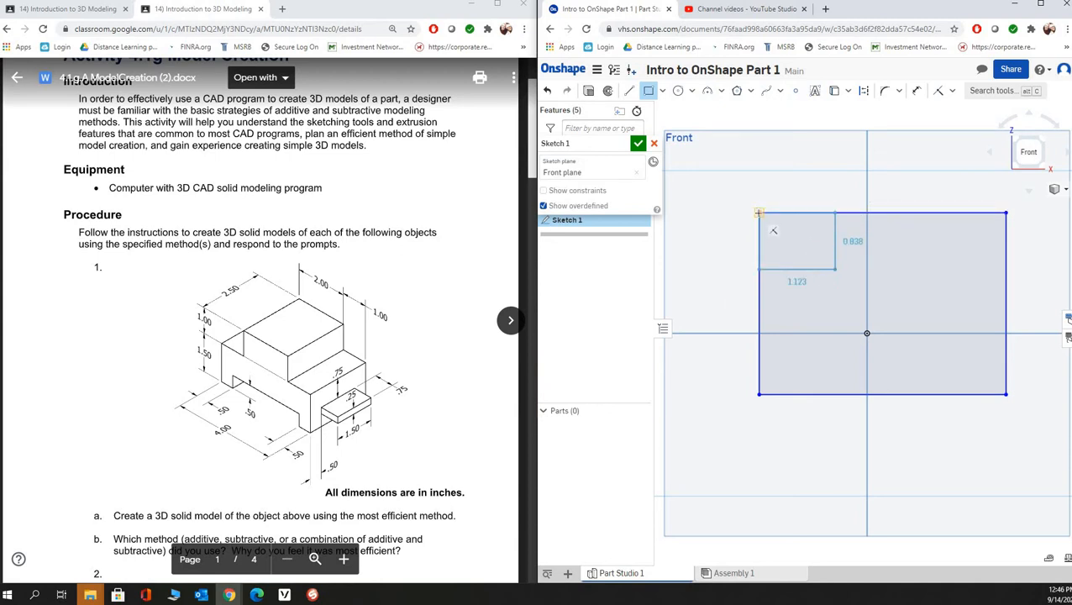
click(835, 269)
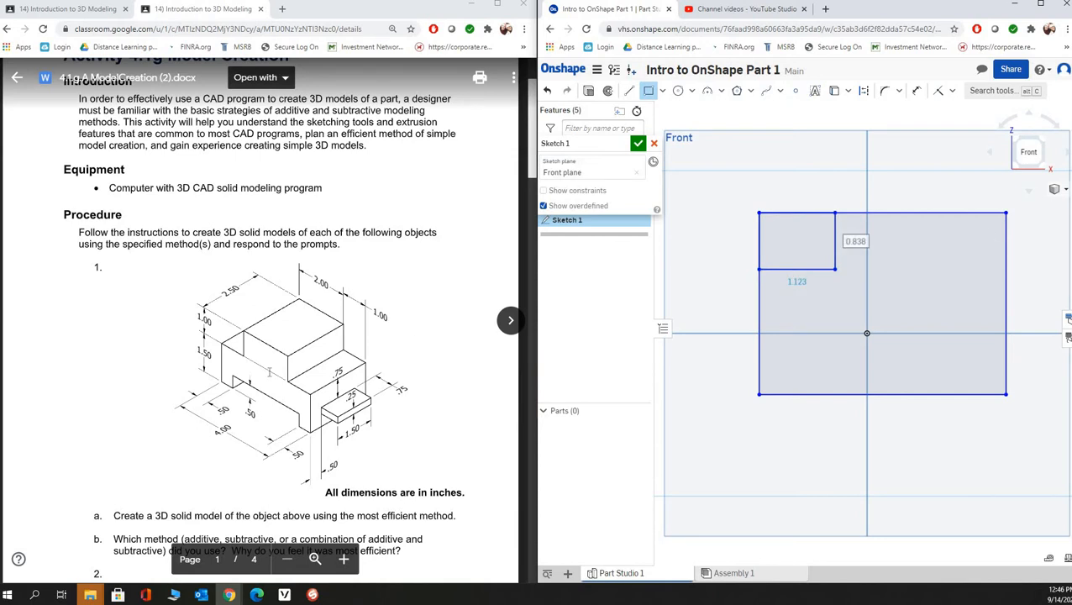
click(935, 267)
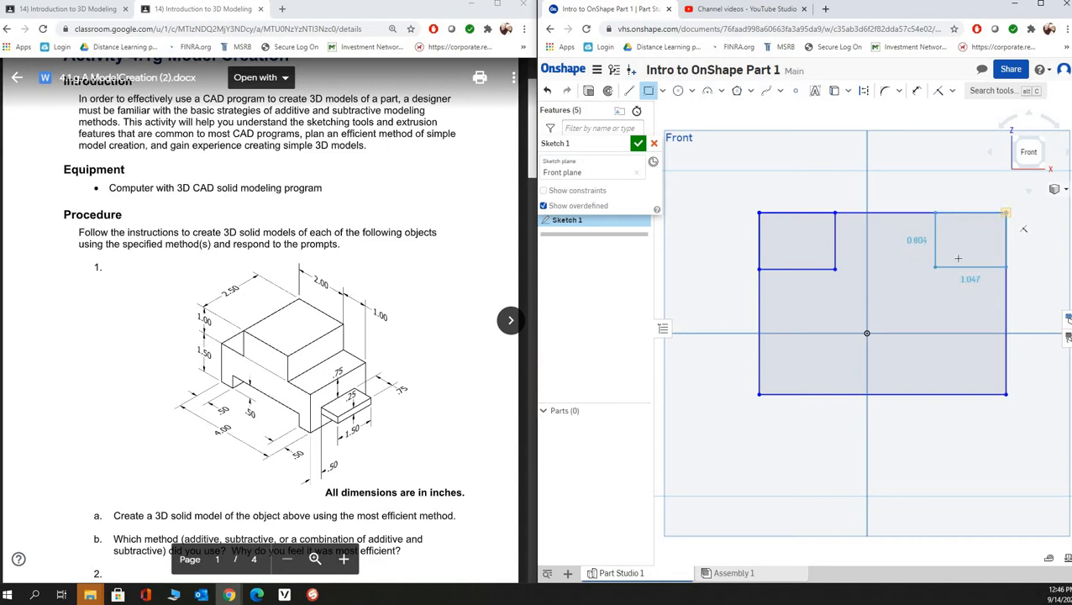
click(1006, 212)
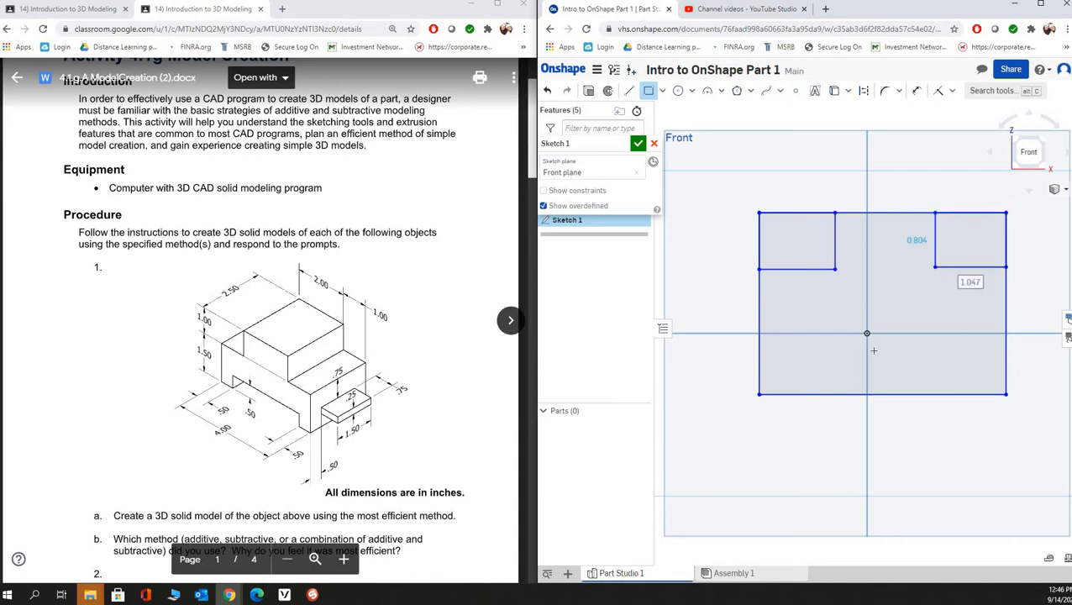
click(801, 394)
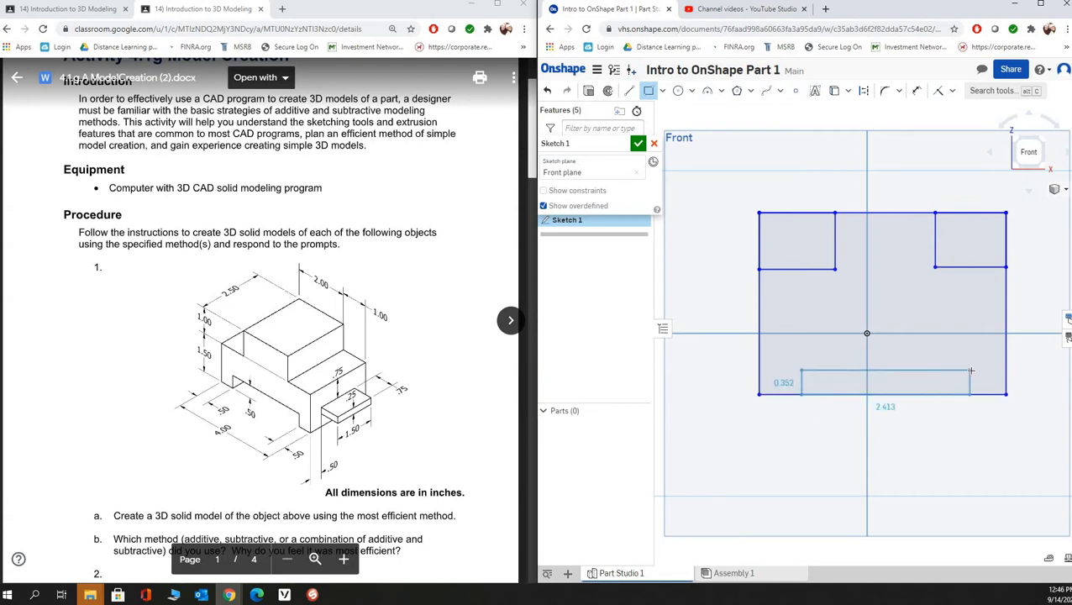
click(971, 369)
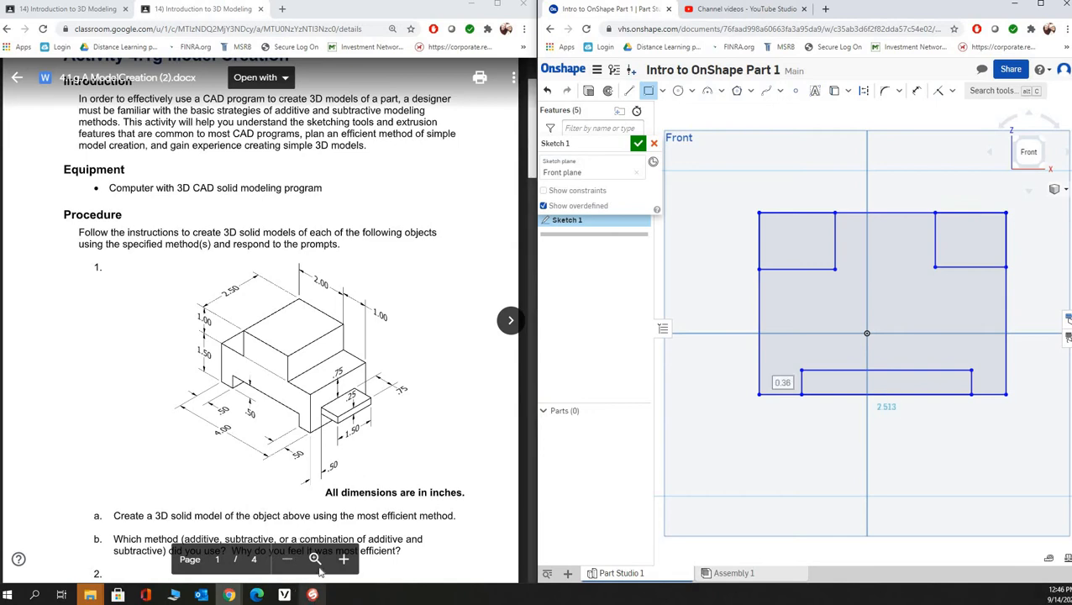
- Check the hand-drawn sketch in Sphere2, and trim the outer edges of both upper corner rectangles and the bottom edge of the lower rectangle
click(312, 594)
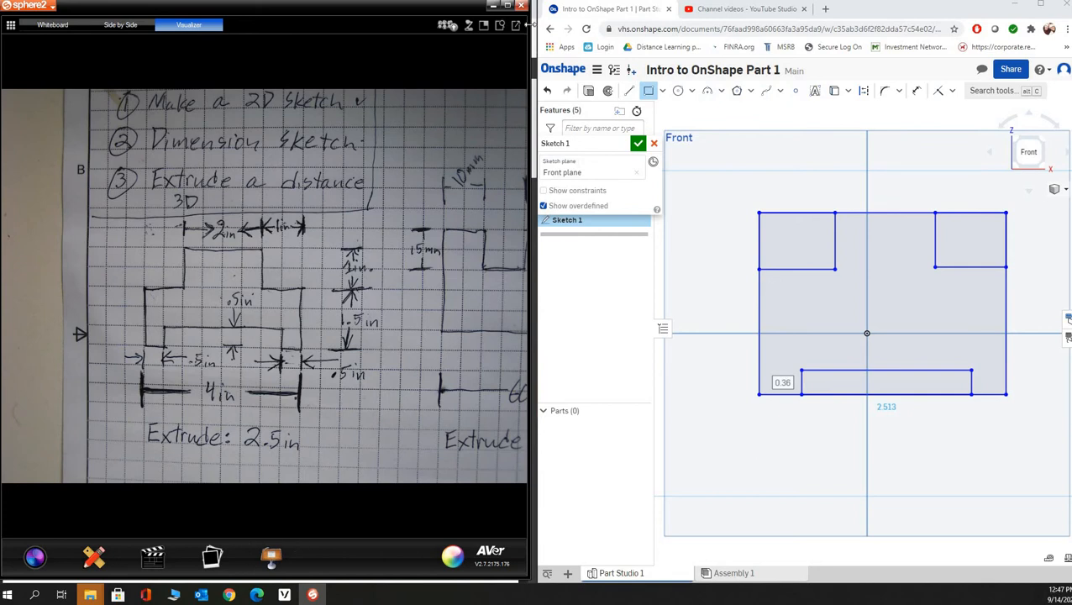
click(494, 7)
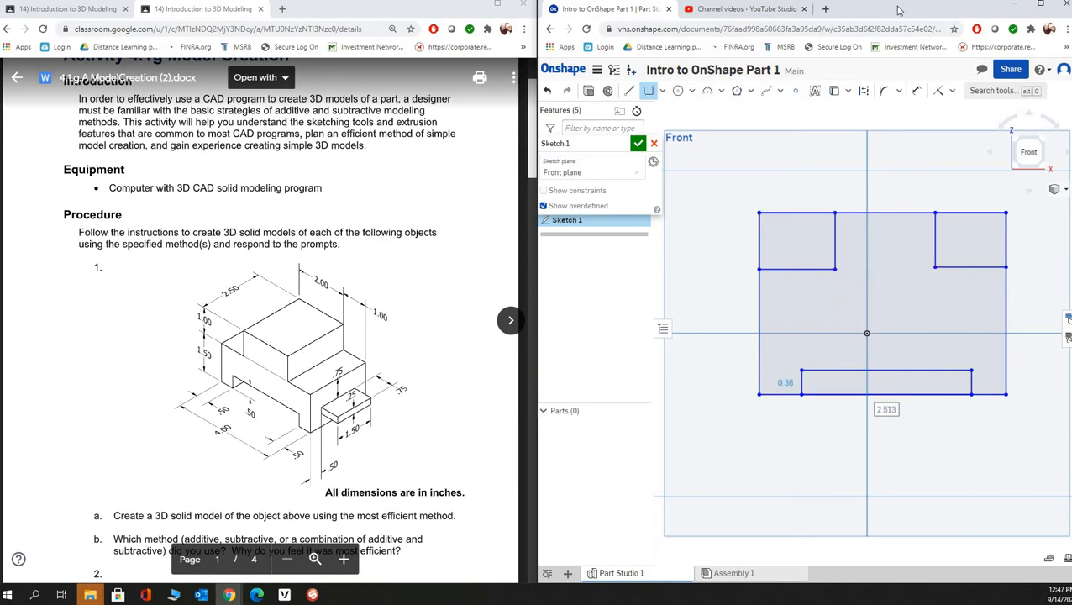
drag(897, 8, 666, 1)
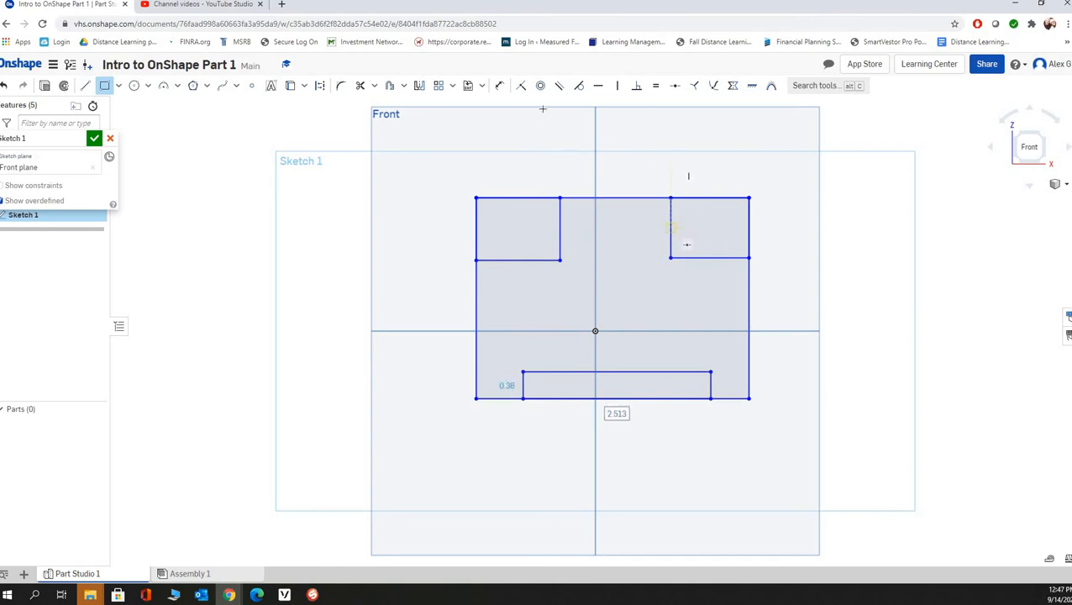
click(361, 88)
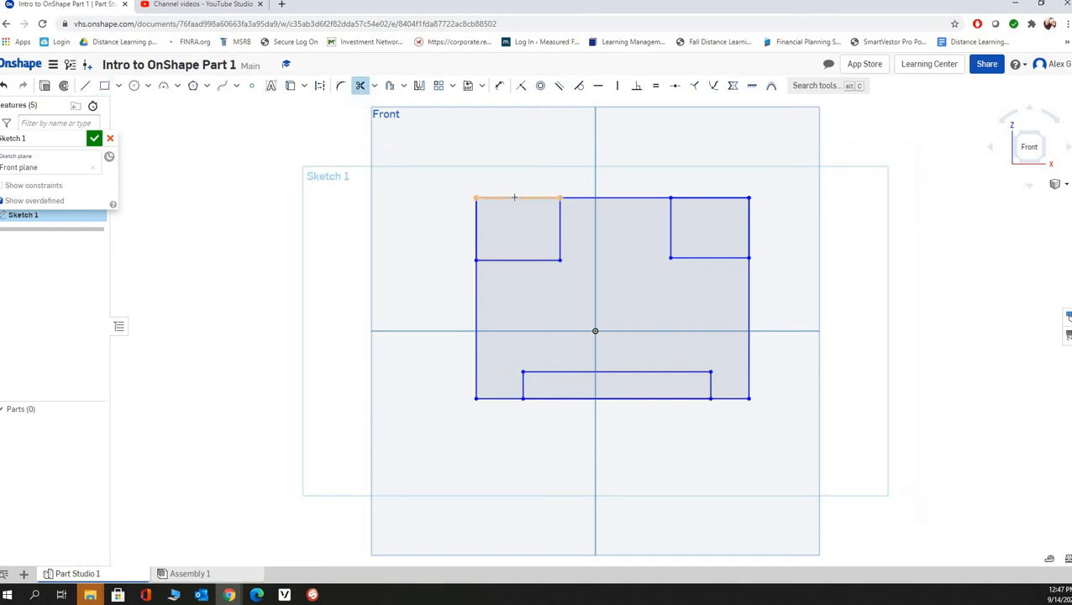
click(510, 199)
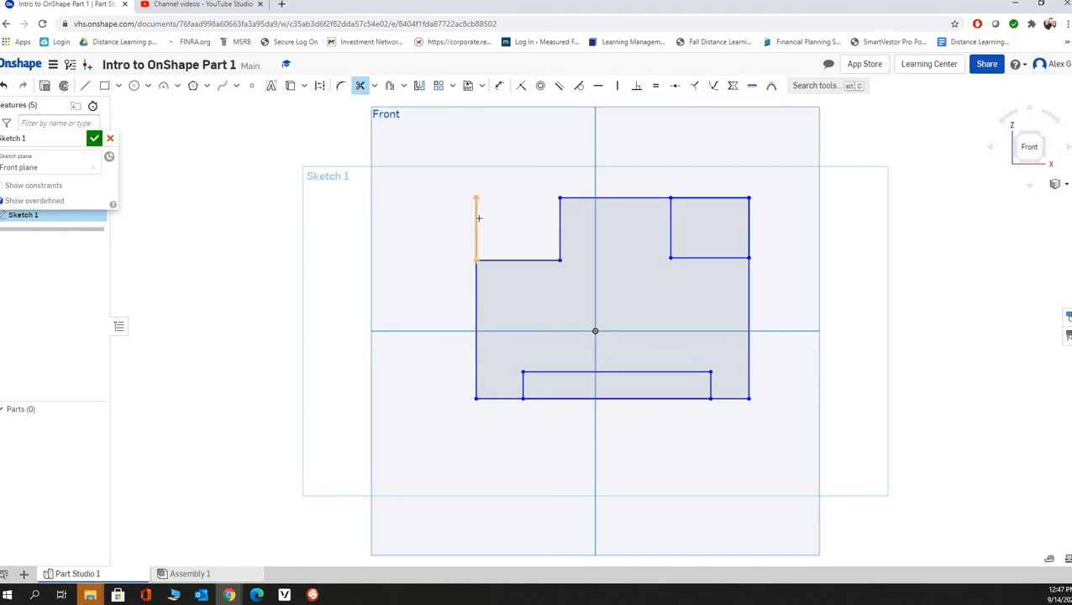
click(493, 209)
click(729, 198)
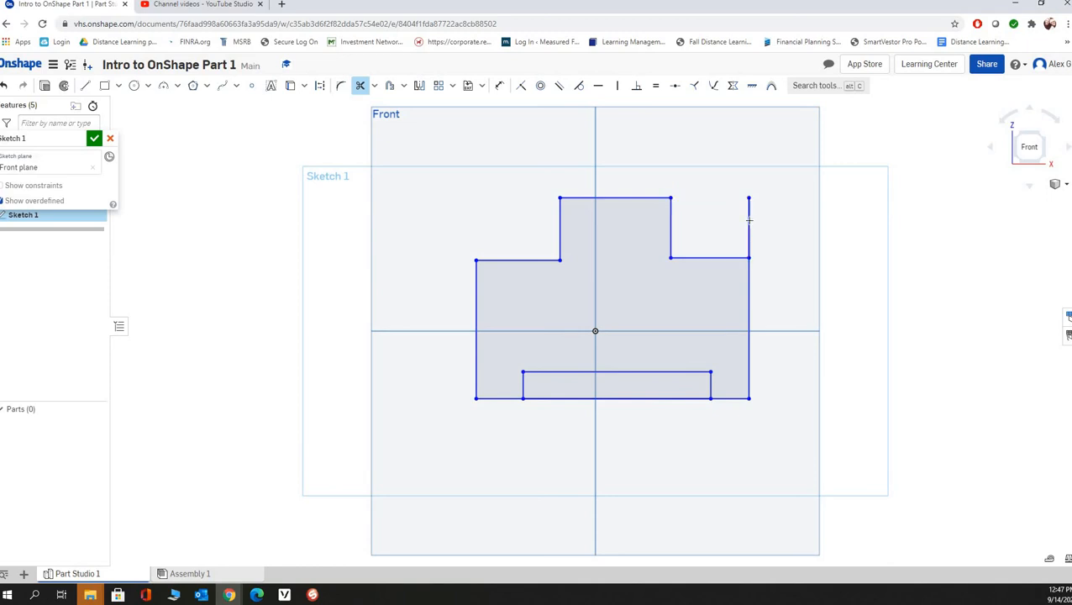
click(748, 216)
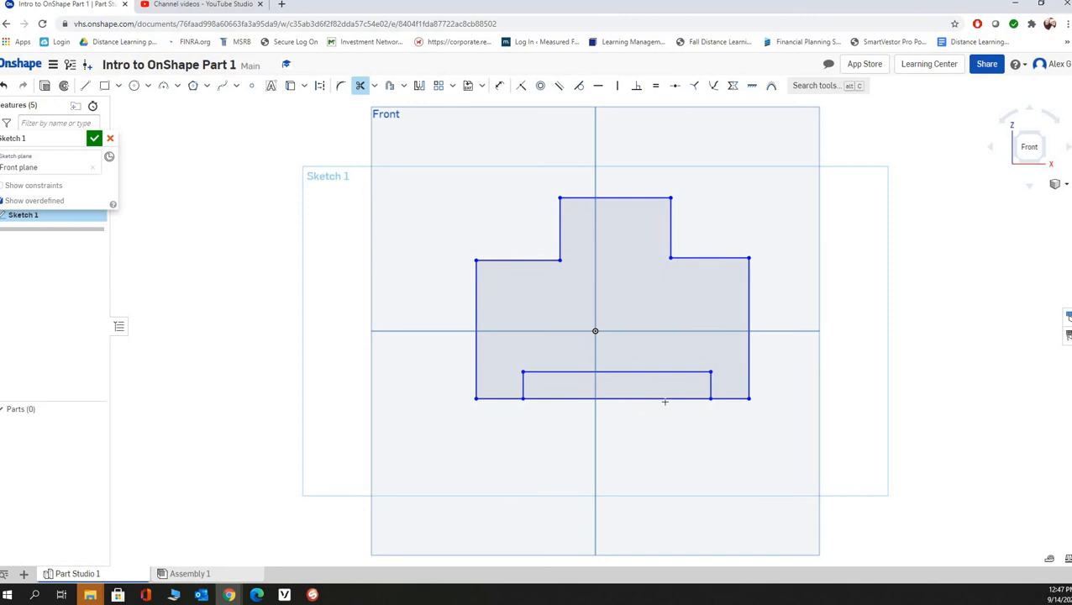
click(664, 400)
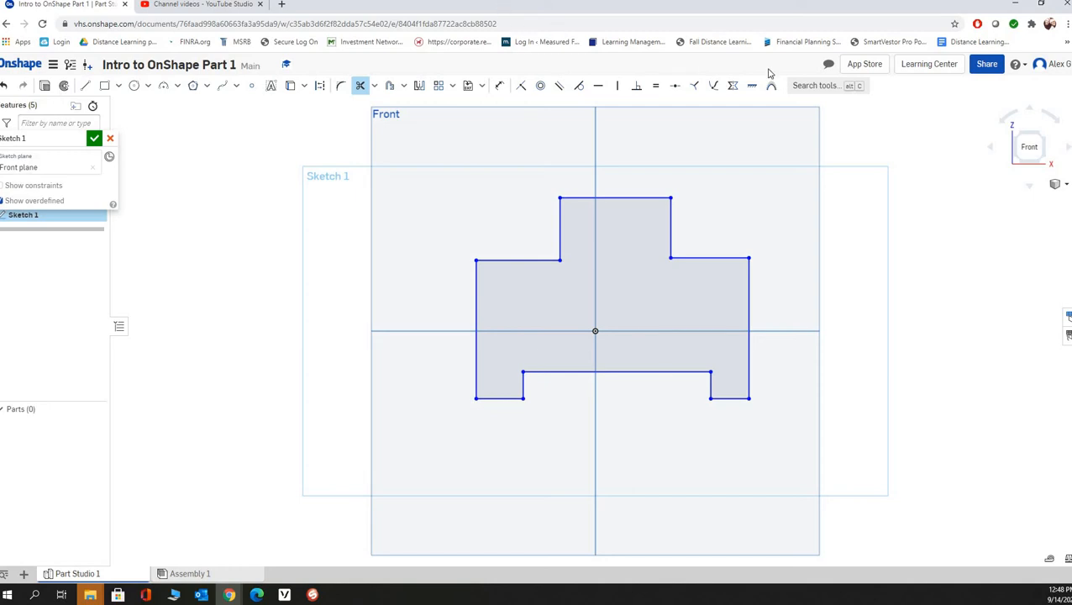
- Show the hand-drawn sketch in Sphere2 beside Onshape, and dimension the profile's overall width as 4 in below the shape
mouse_move(853, 7)
mouse_down()
mouse_move(911, 32)
mouse_move(1060, 27)
mouse_move(1071, 87)
mouse_up()
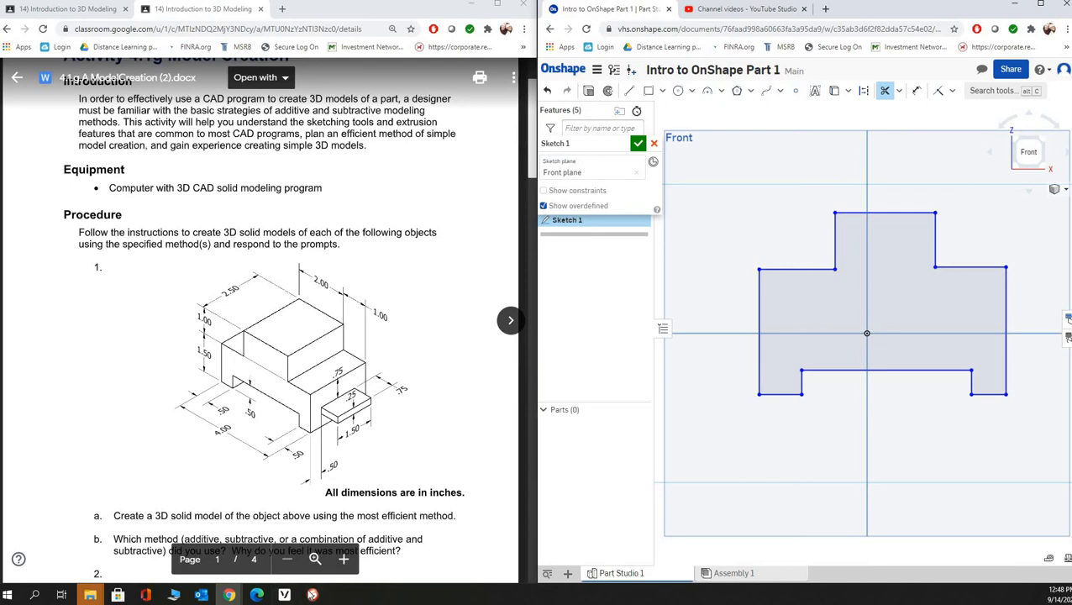
click(311, 594)
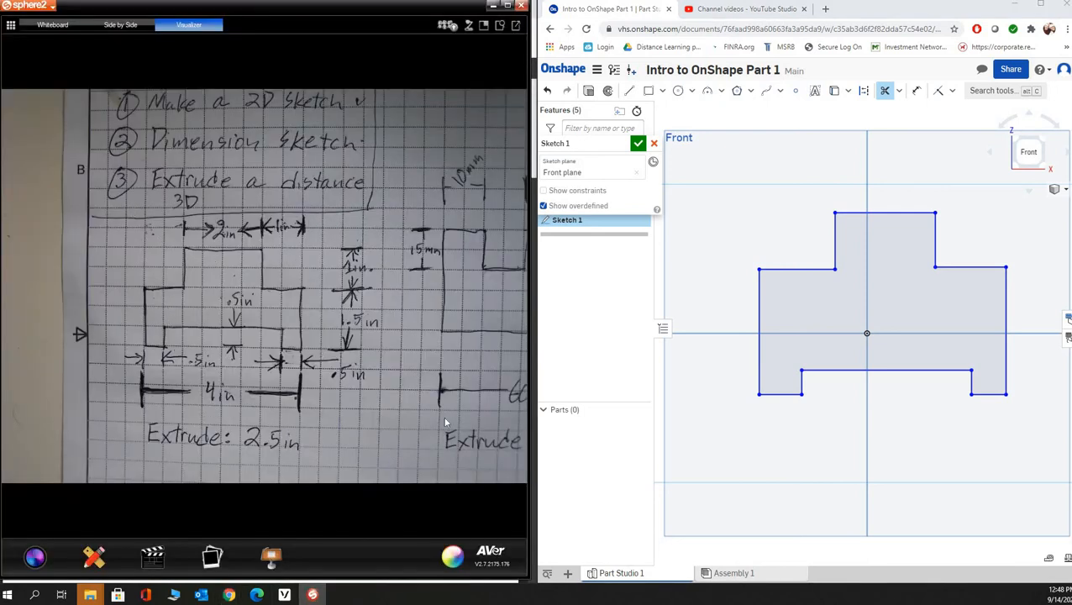
click(917, 93)
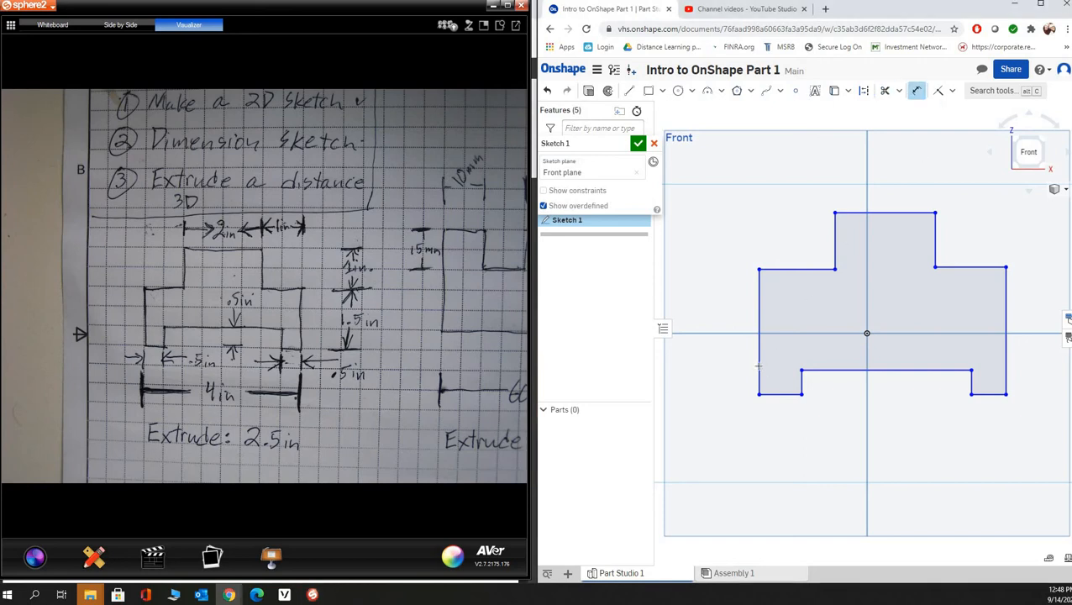
click(759, 328)
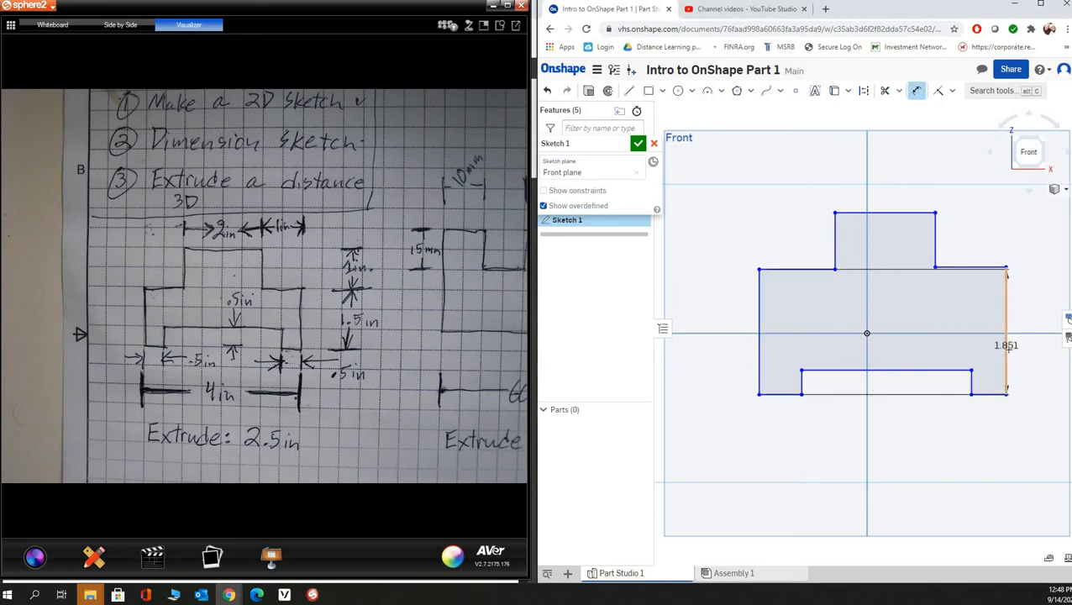
click(1005, 336)
click(904, 448)
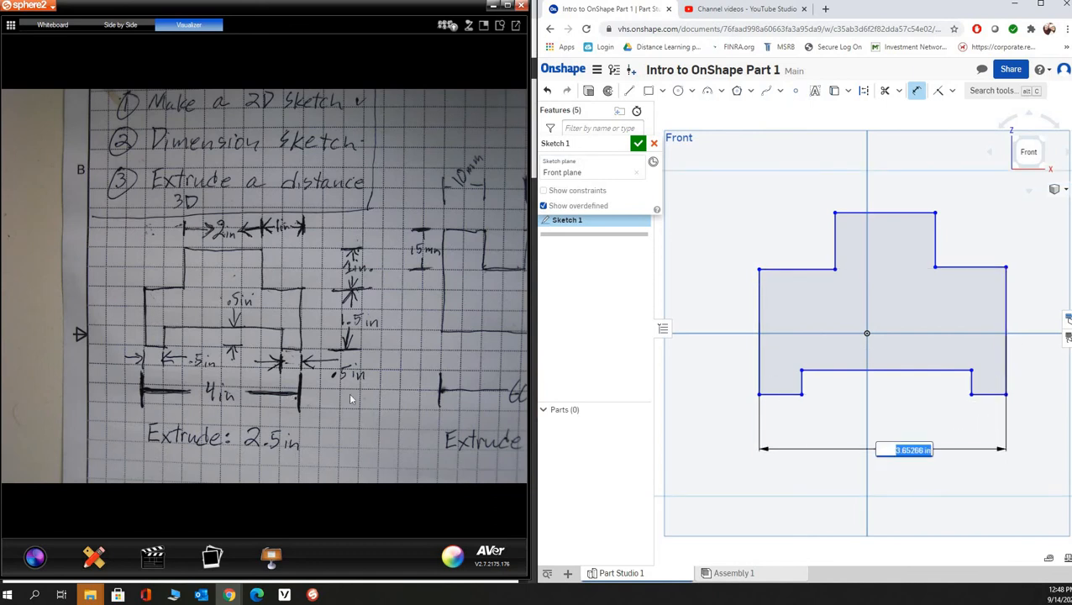
text(4)
key(Return)
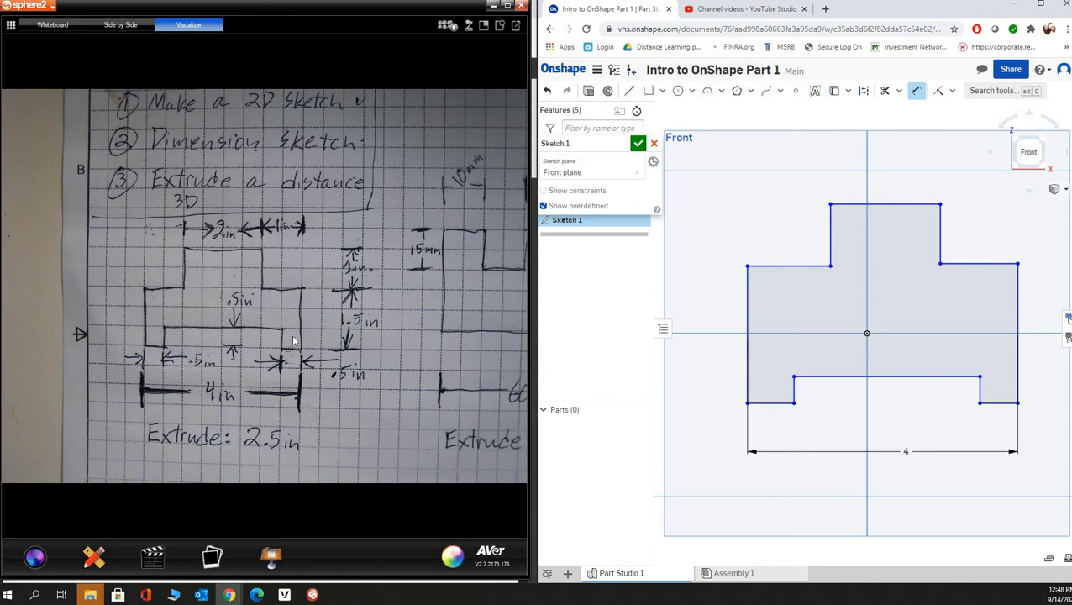
- Dimension the width of the profile's left leg as 0.5 in
click(748, 392)
click(794, 391)
click(771, 425)
text(0.5)
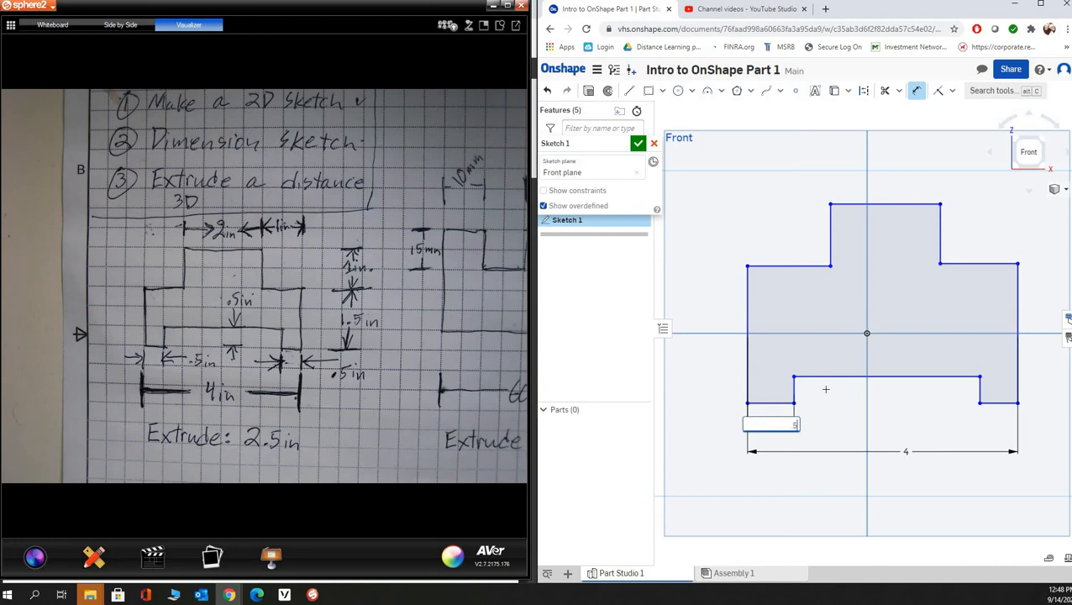
key(Return)
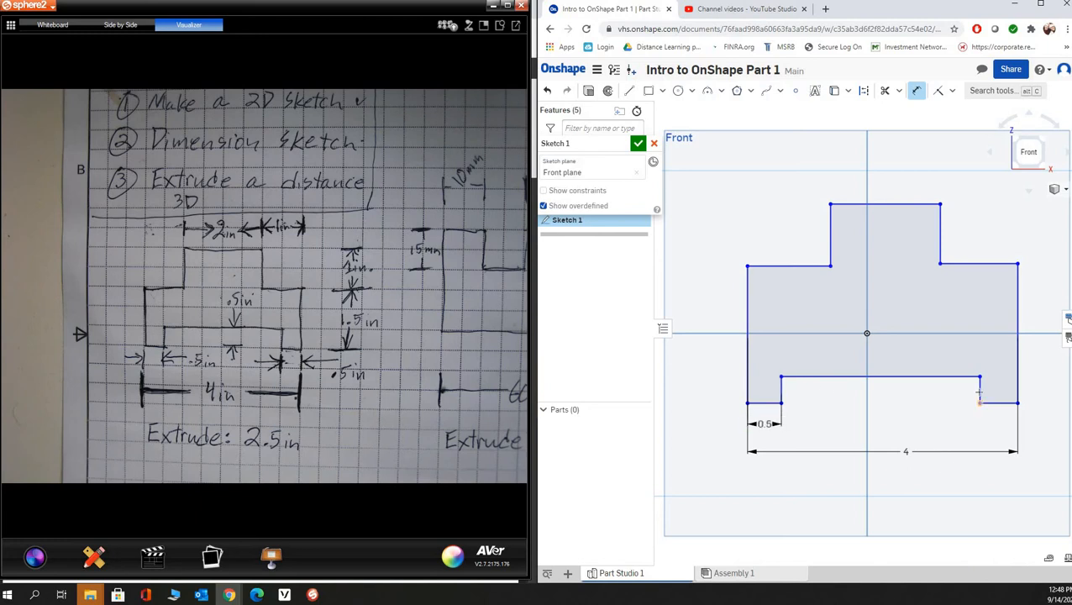
- Dimension the width of the profile's right leg as 0.5 in
click(979, 392)
click(1018, 389)
click(991, 430)
key(BackSpace)
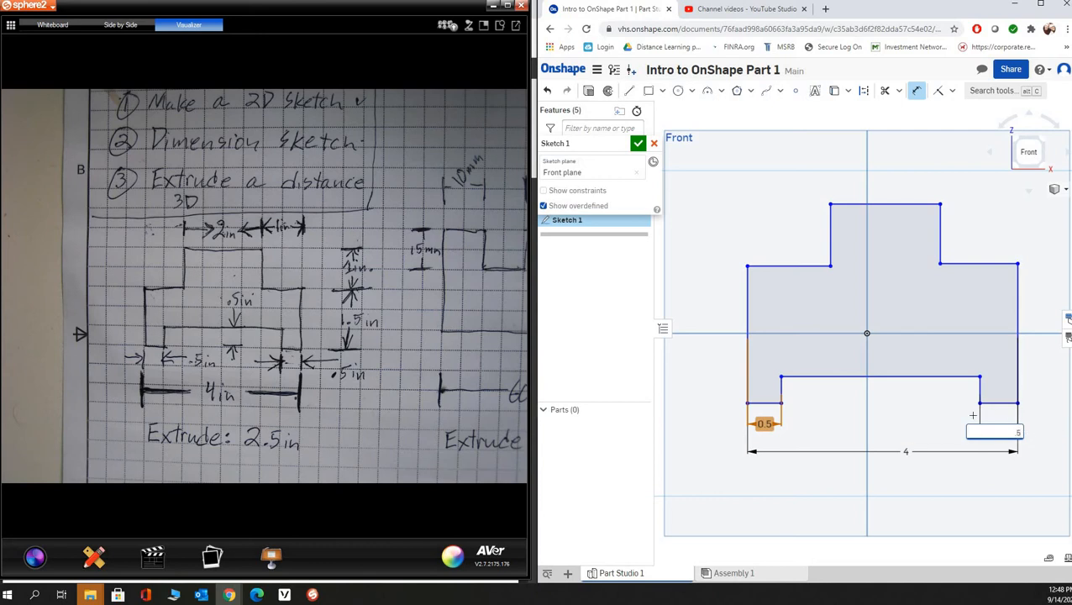
key(Return)
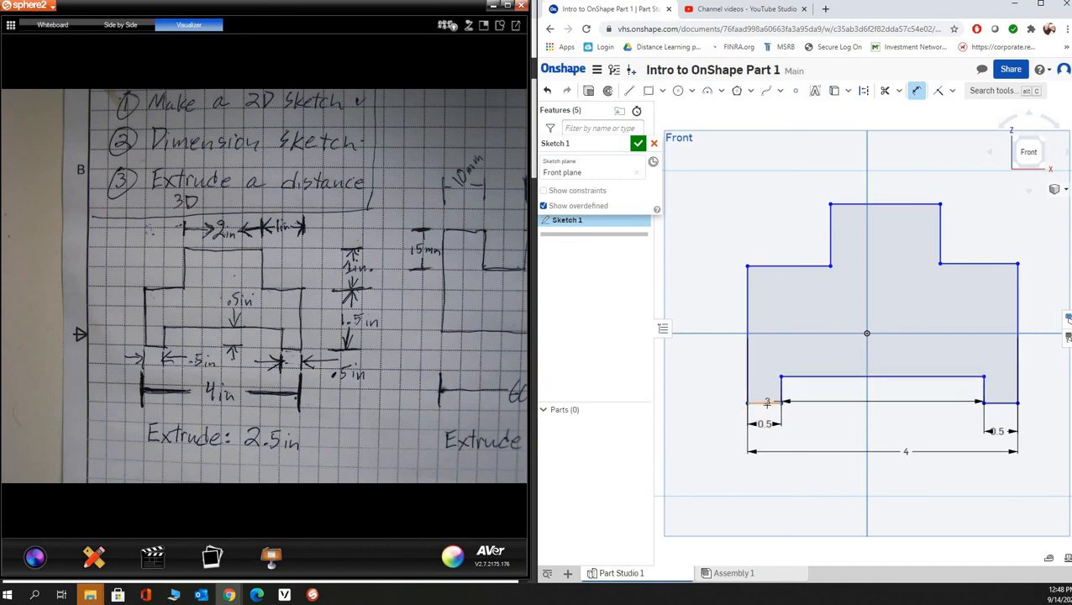
- Dimension the height of the bottom notch as 0.5 in, from the left leg's bottom edge to the notch's upper edge
click(766, 403)
click(670, 395)
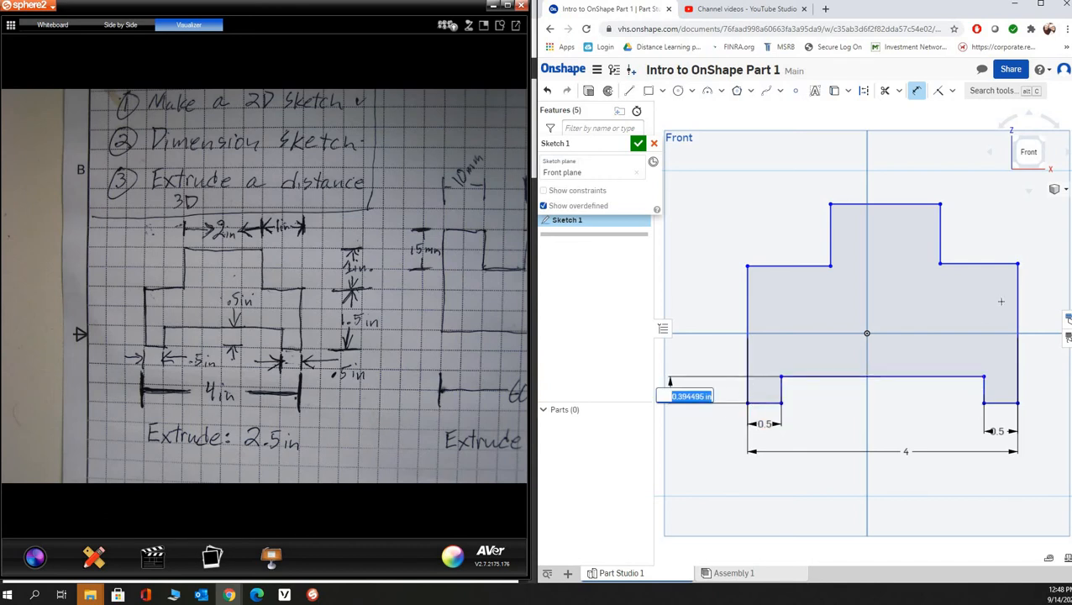
text(0.5)
key(Return)
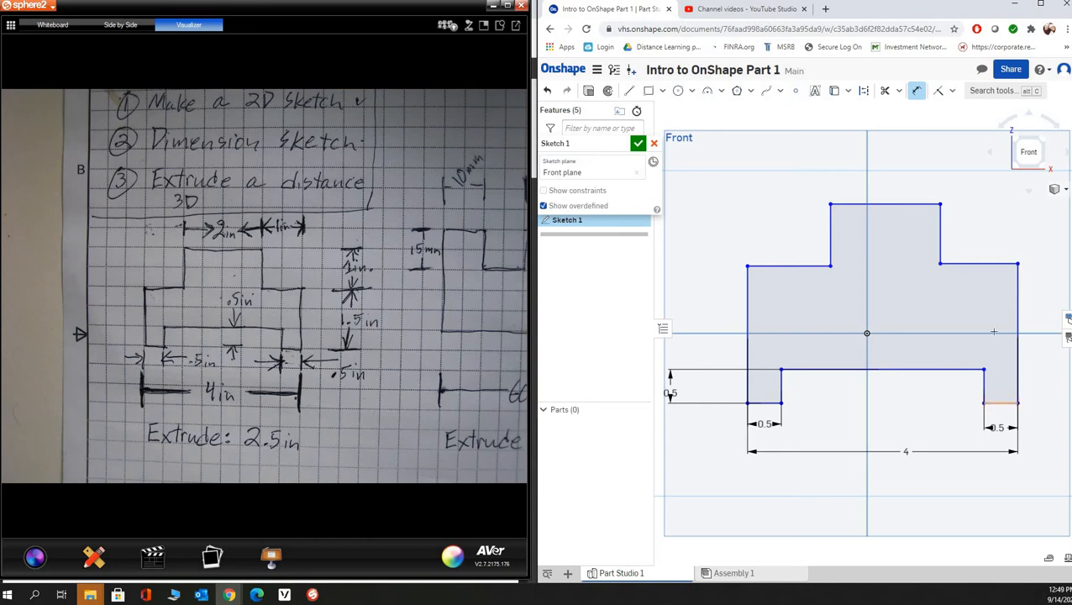
- Dimension the profile's outer right vertical edge as 1.5 in
click(1017, 309)
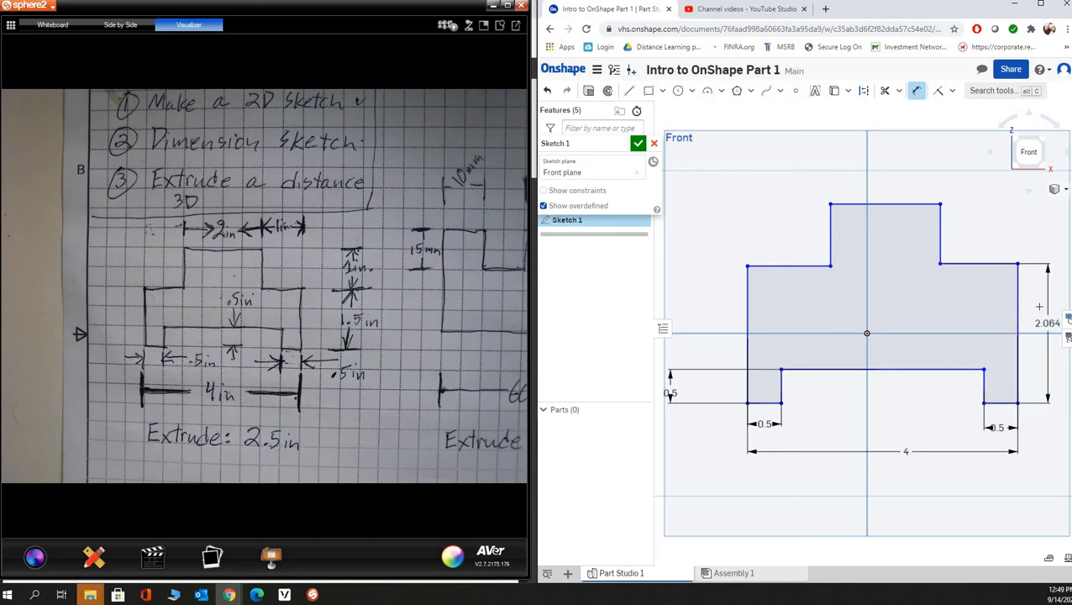
click(1037, 305)
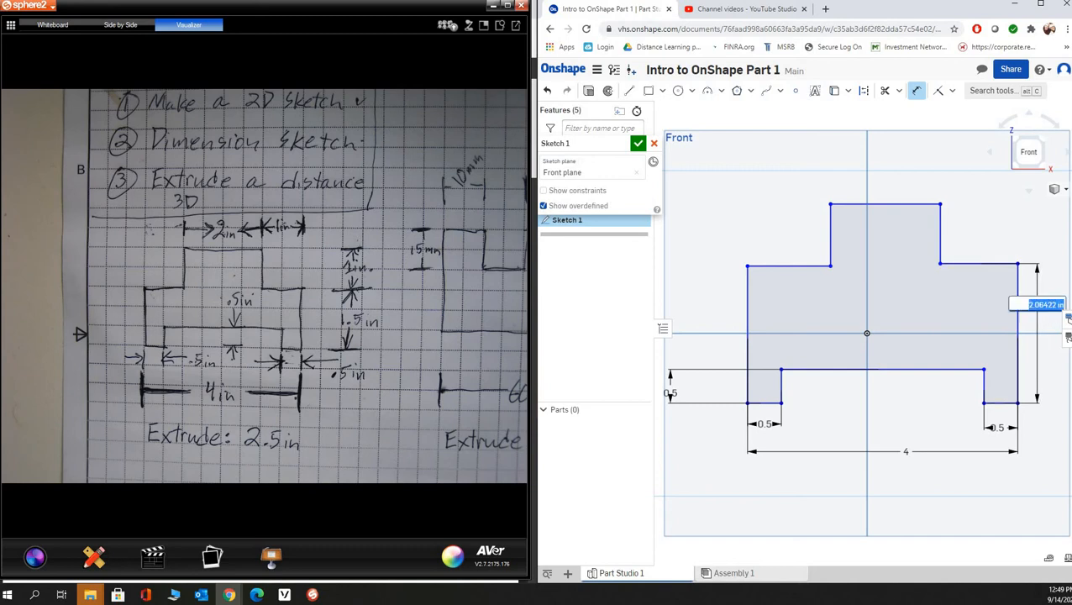
text(1.5)
key(Return)
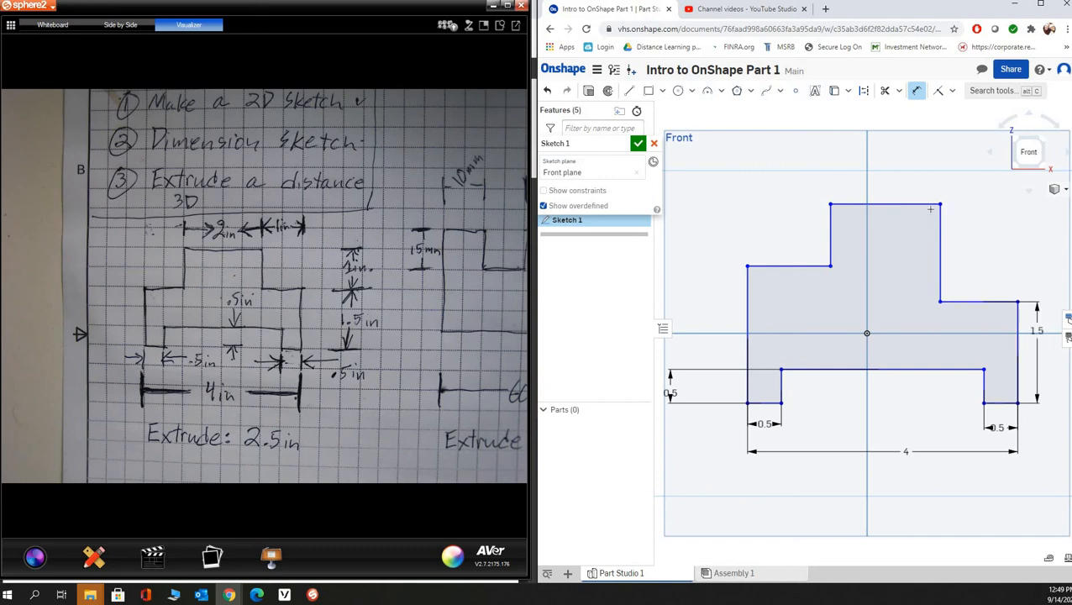
- Dimension the vertical distance from the profile's top edge to the right shoulder as 1 in
click(915, 203)
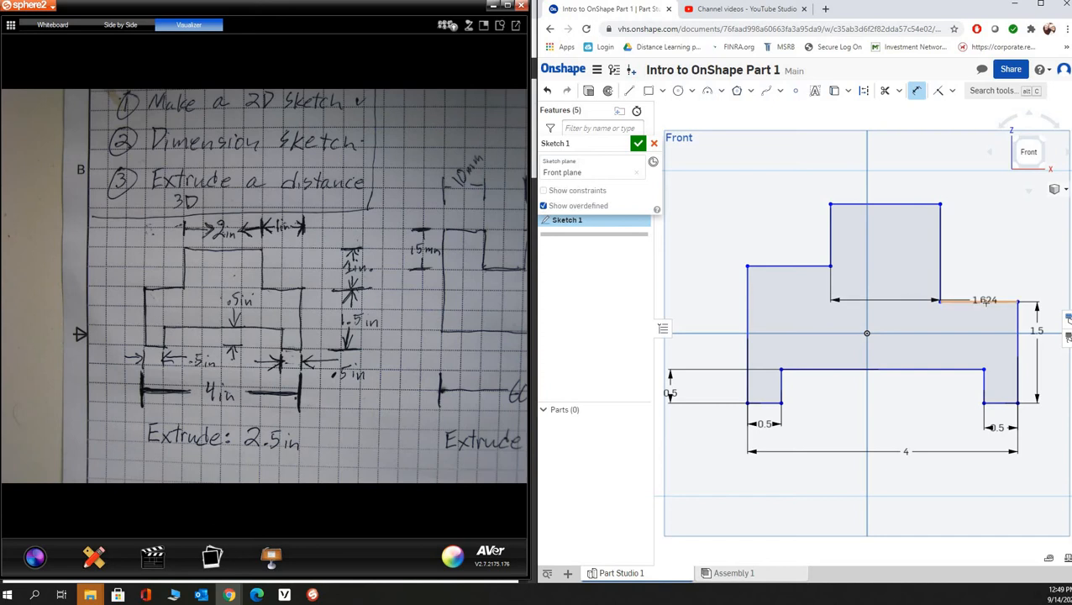
click(985, 301)
click(992, 251)
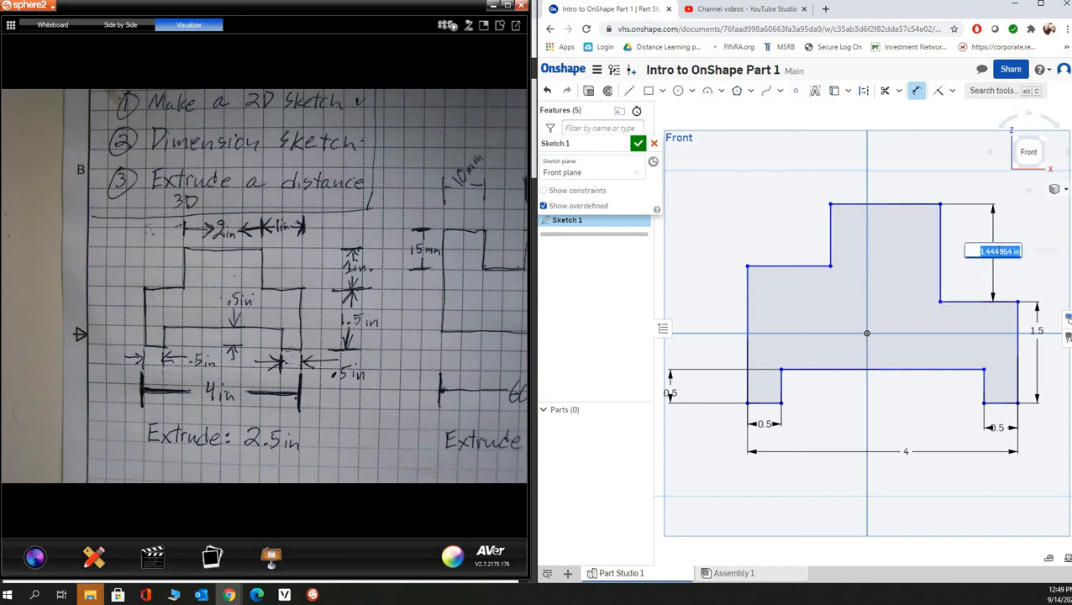
text(1)
key(Return)
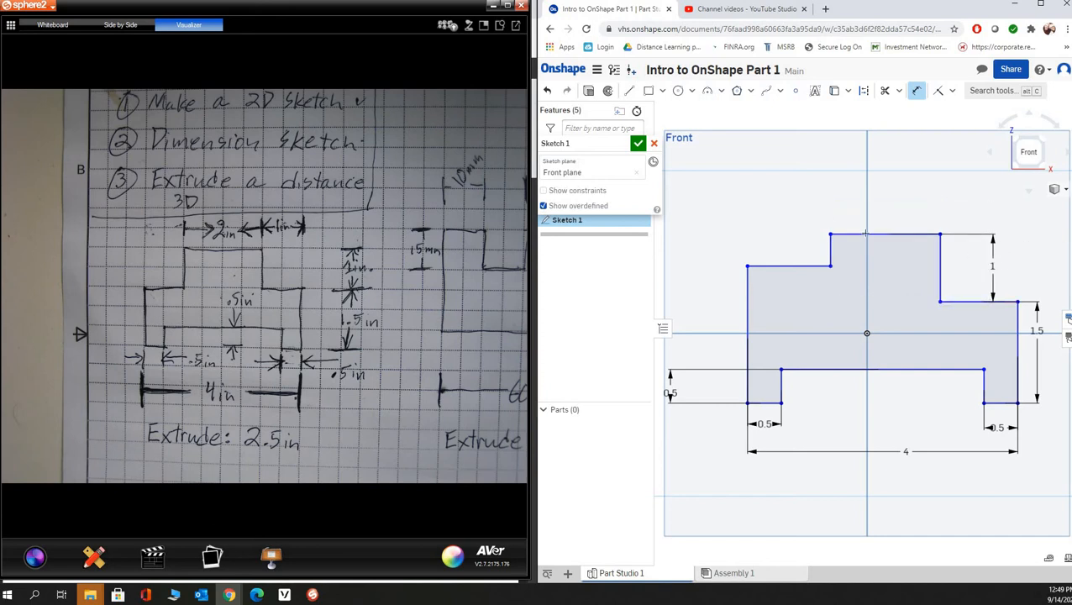
- Dimension the vertical distance from the profile's top edge to the left shoulder as 1 in
click(865, 233)
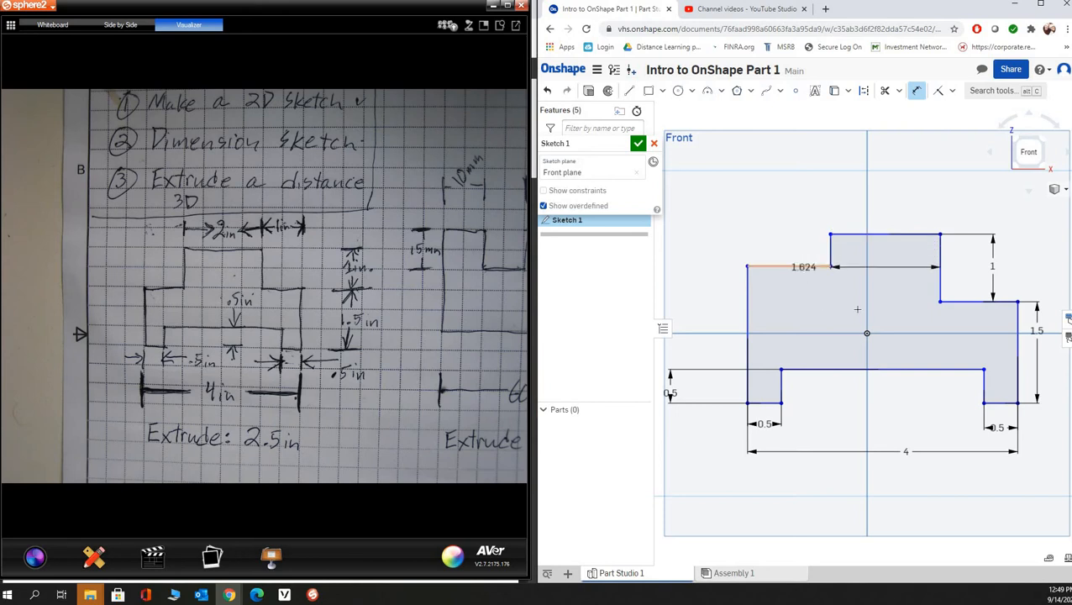
click(819, 267)
click(900, 307)
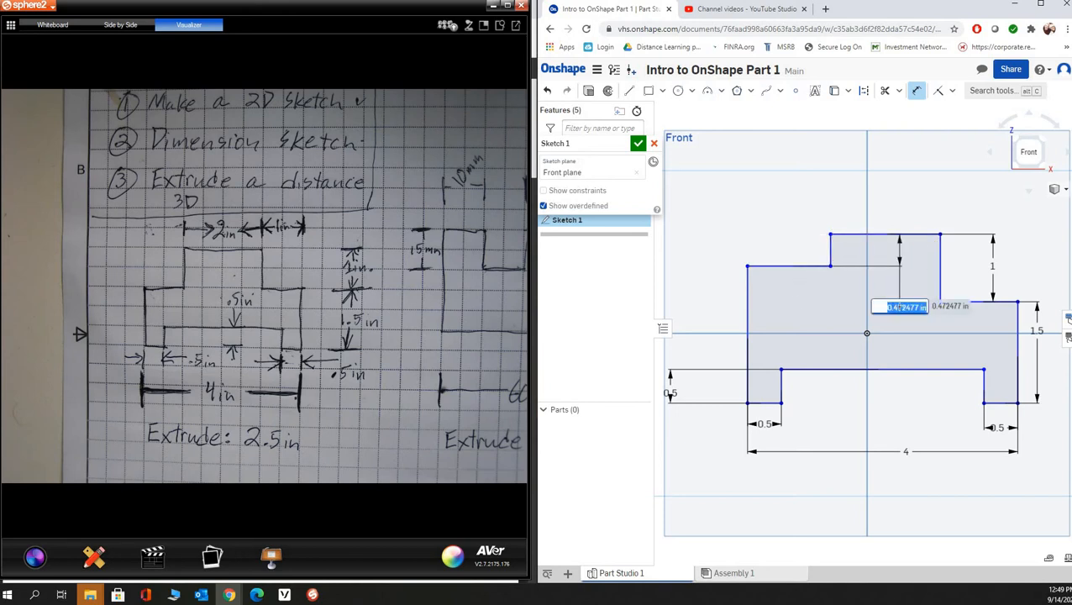
text(1)
key(Return)
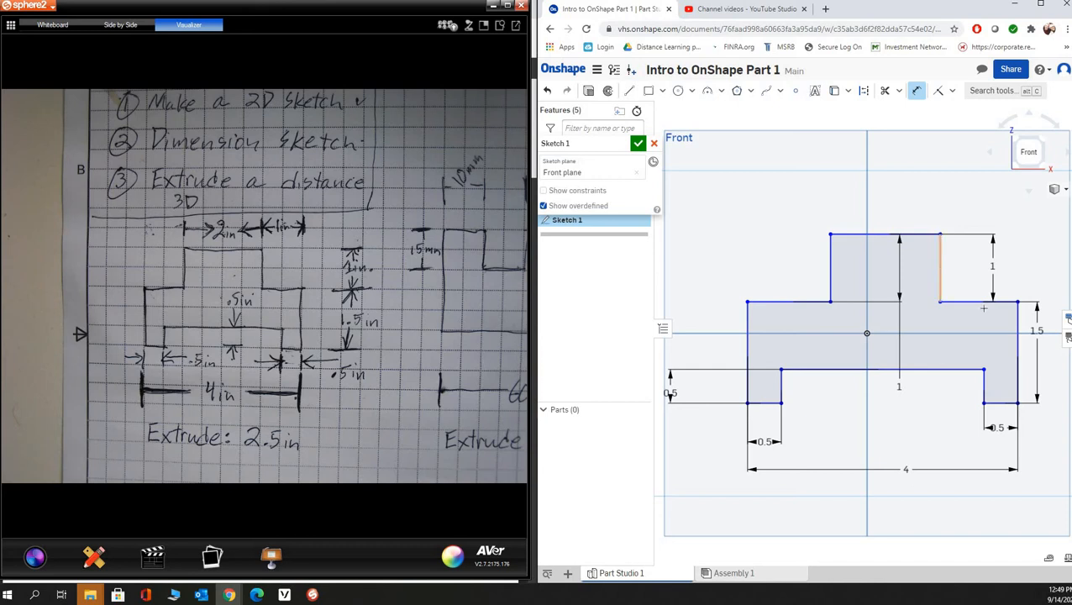
- Dimension the right shoulder's width as 1 in, between the raised section's right side and the outer right edge
click(940, 265)
click(1018, 320)
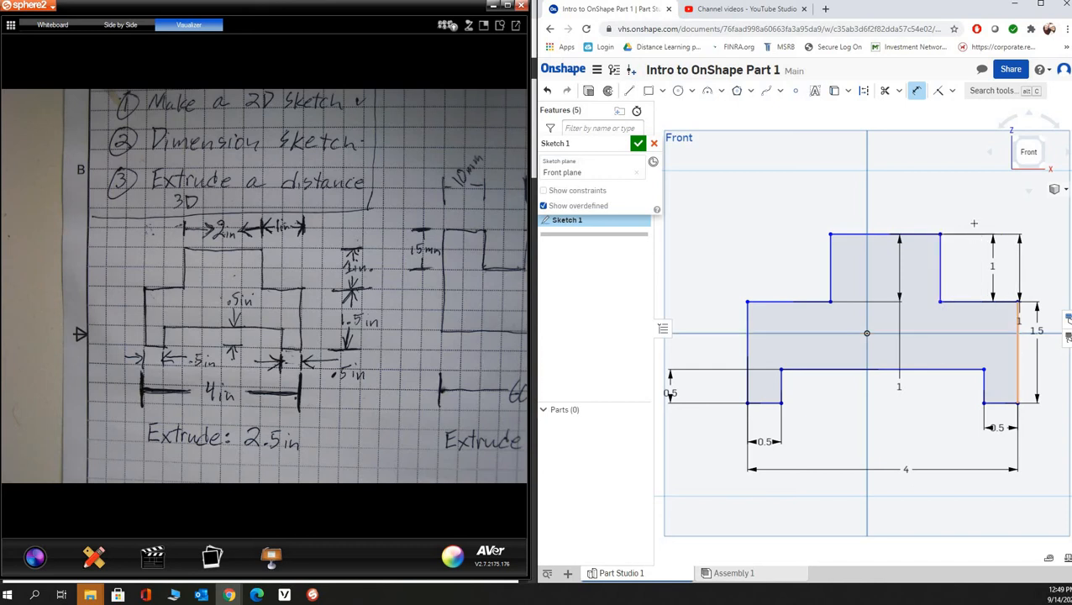
click(973, 199)
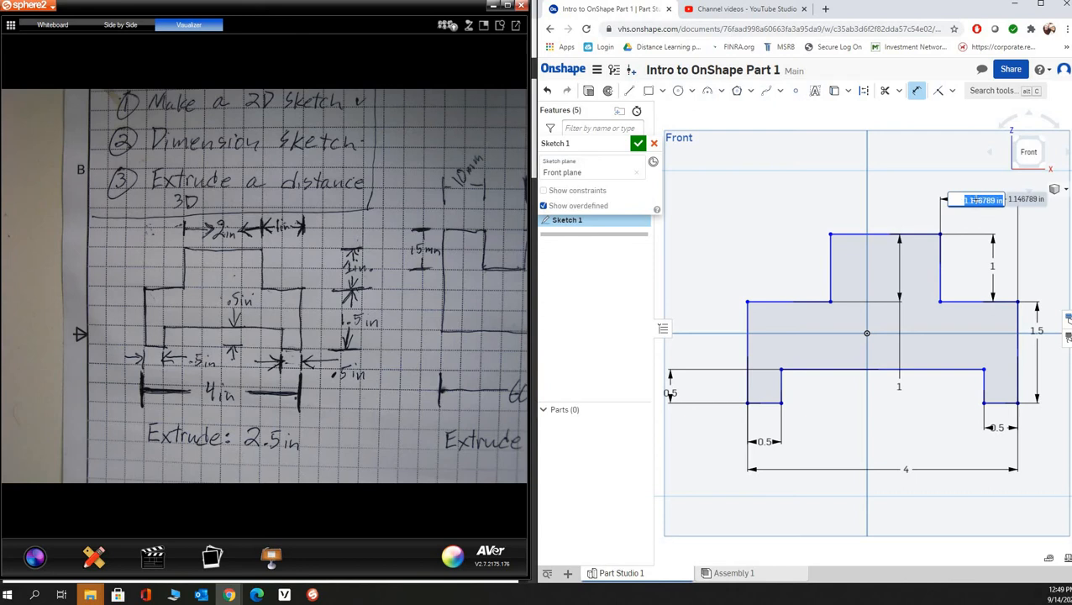
text(1)
key(Return)
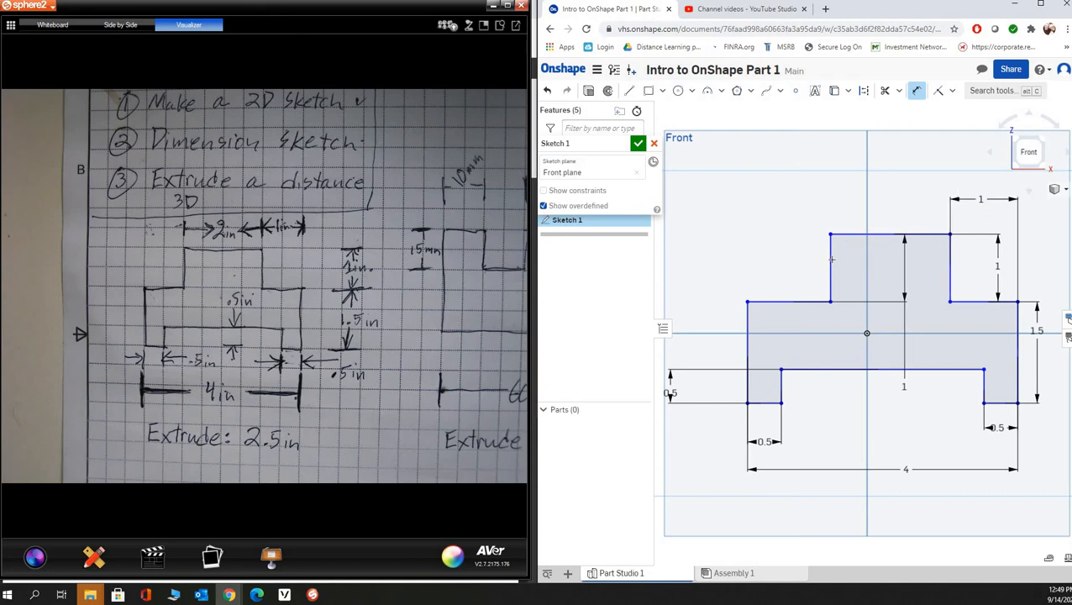
- Dimension the width of the raised top section as 2 in, placed above the shape
click(950, 263)
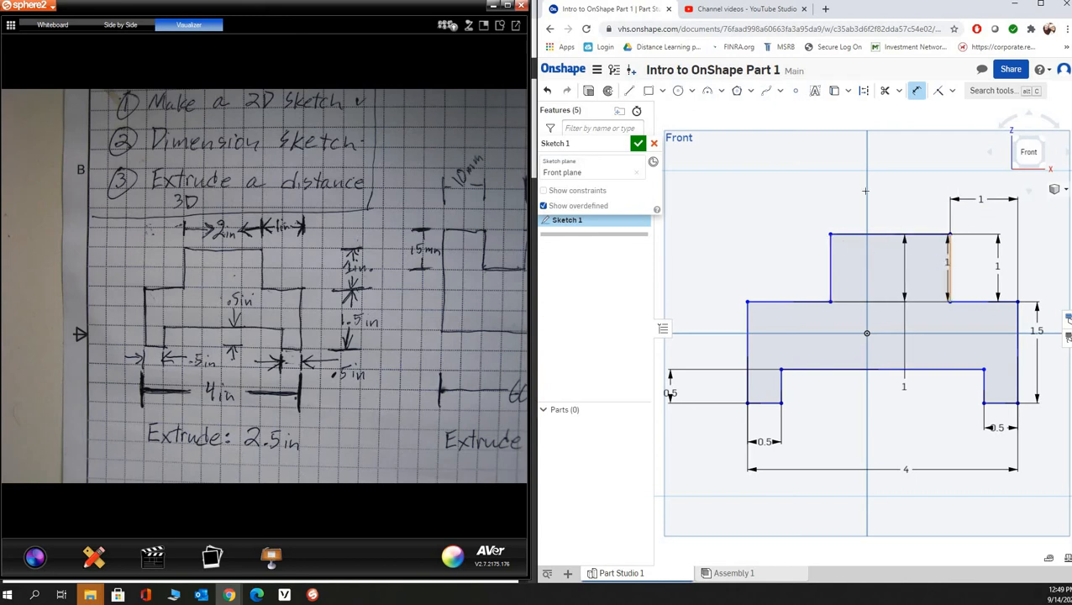
click(830, 262)
click(898, 194)
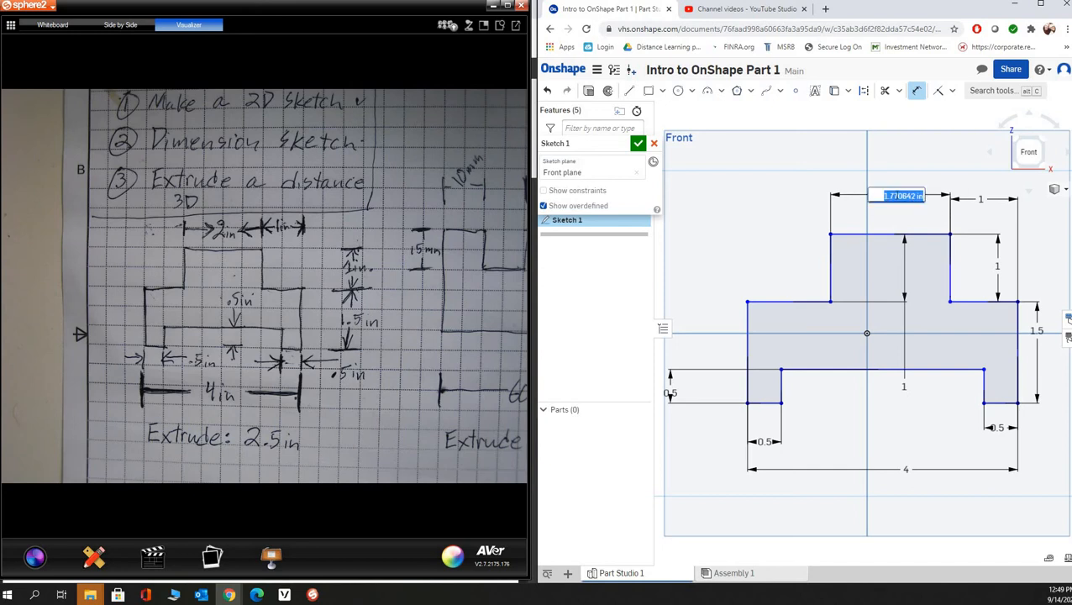
text(2)
key(Return)
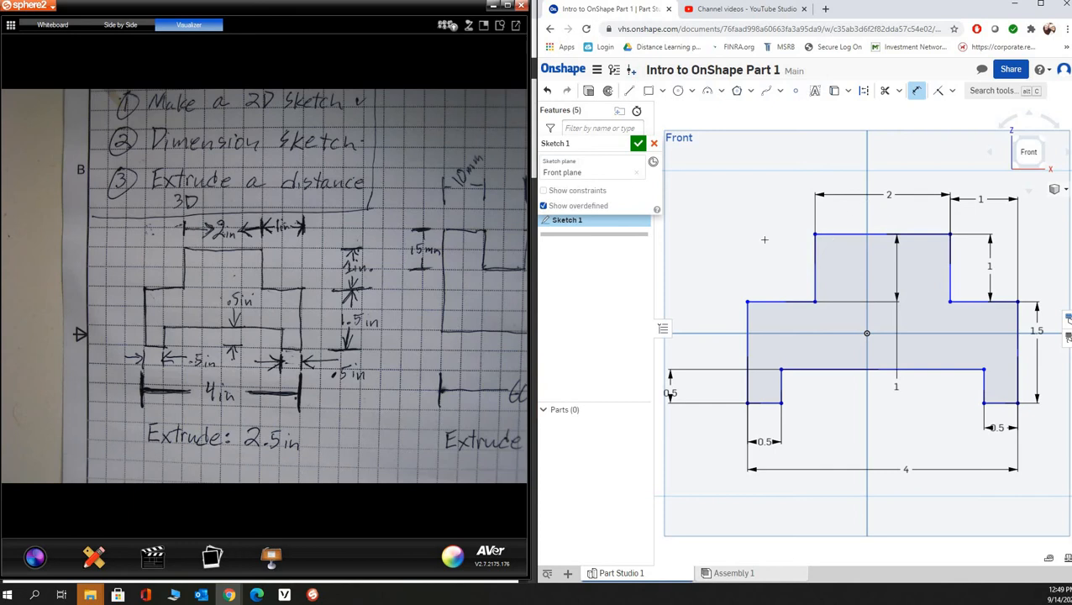
click(814, 274)
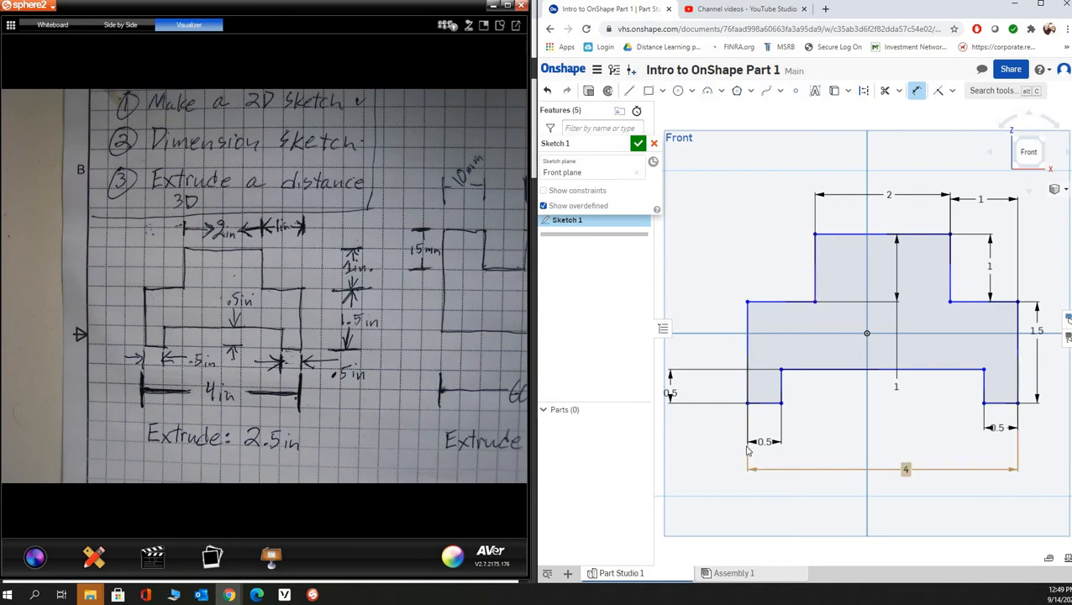
click(748, 336)
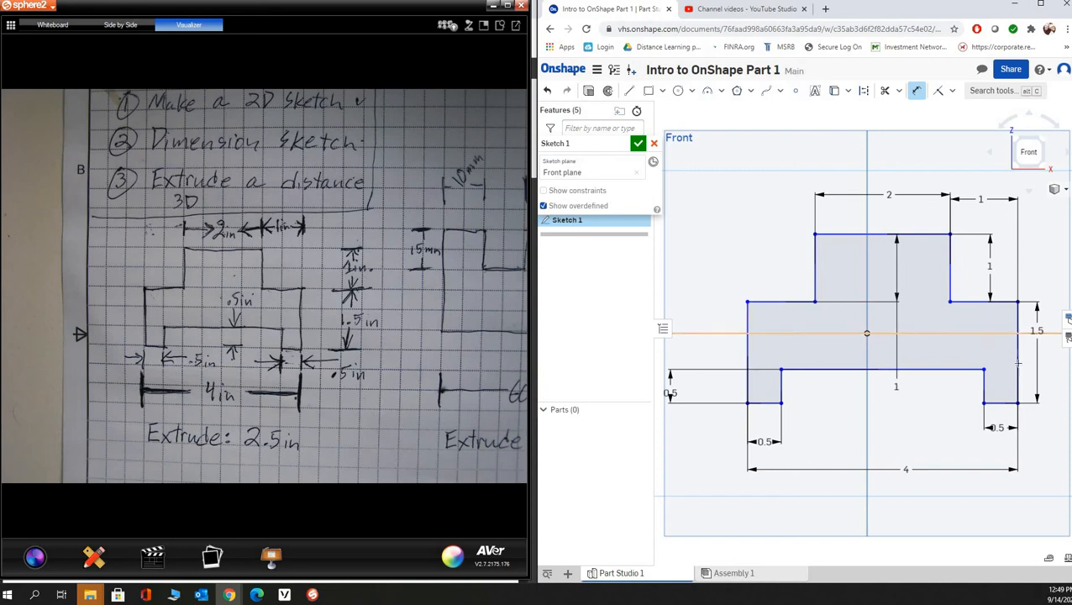
click(920, 468)
click(980, 199)
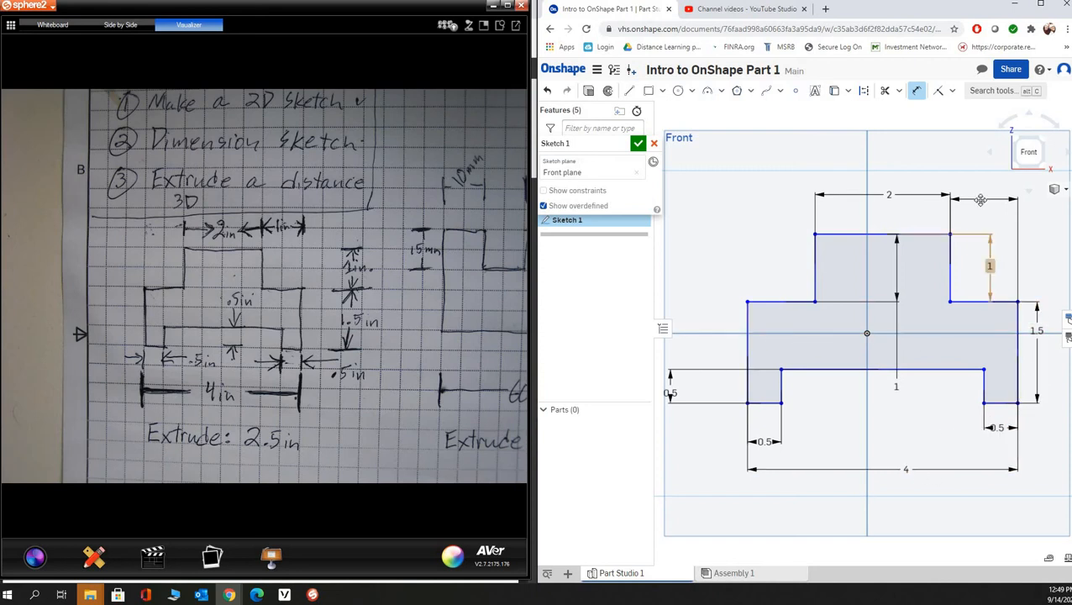
click(893, 195)
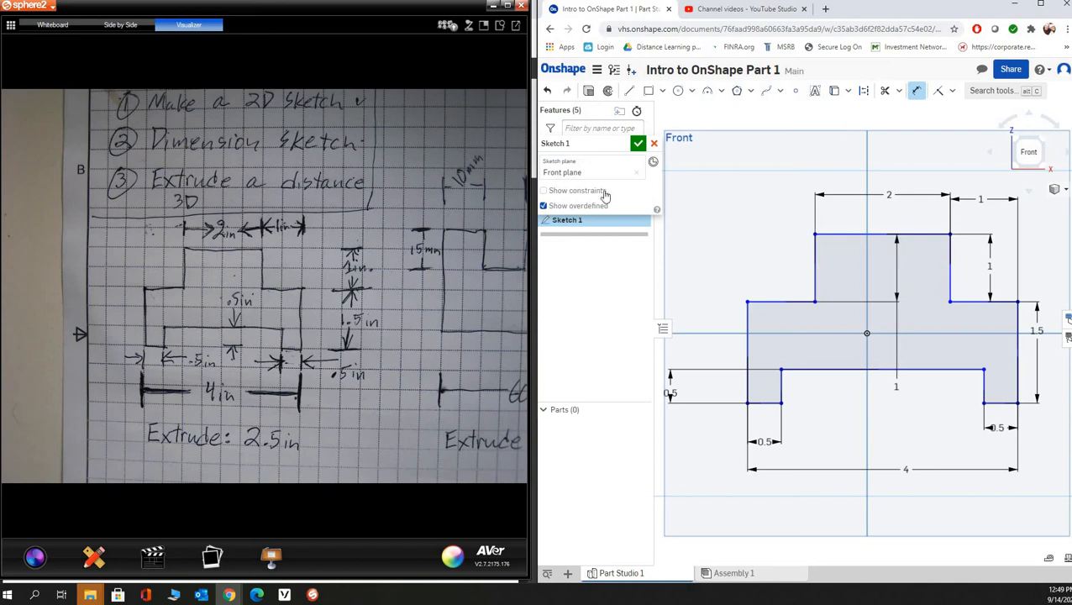
- Finish the sketch and extrude the stepped profile as a new solid with a blind depth of 2.5 in
click(639, 144)
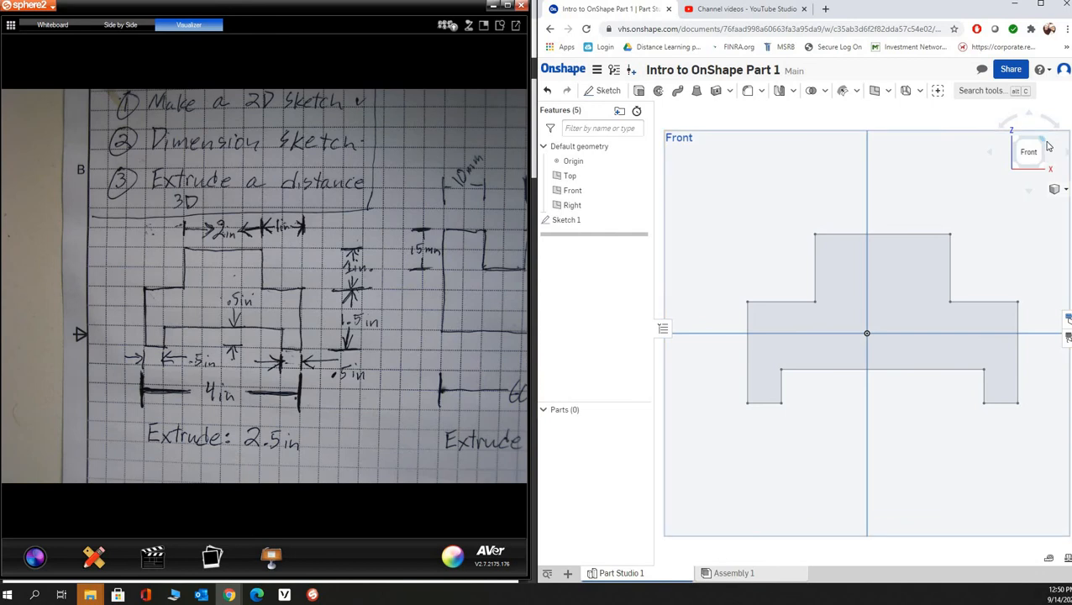
click(1047, 145)
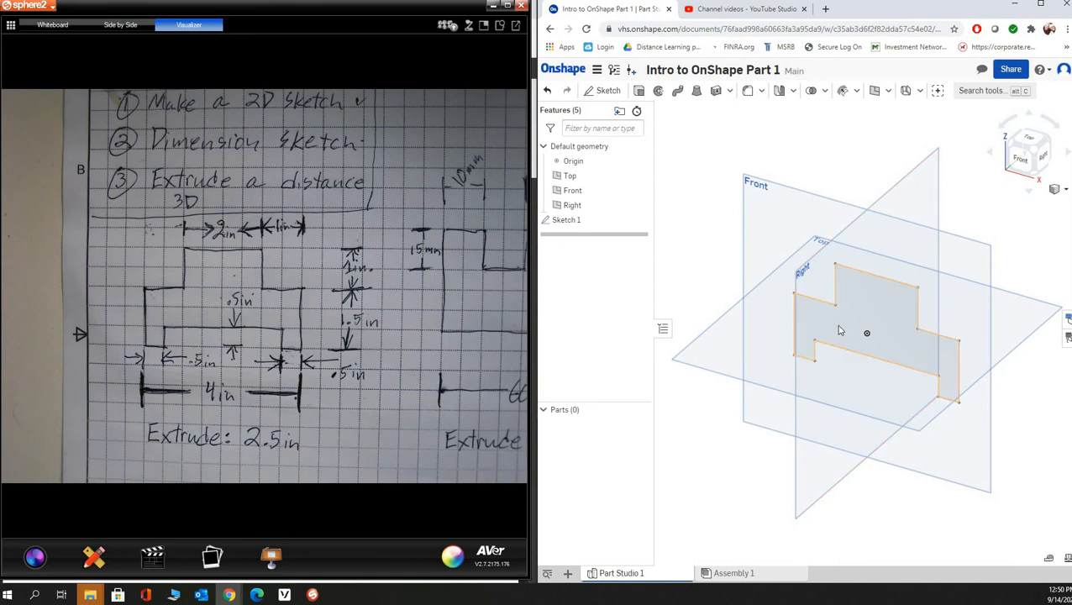
click(639, 92)
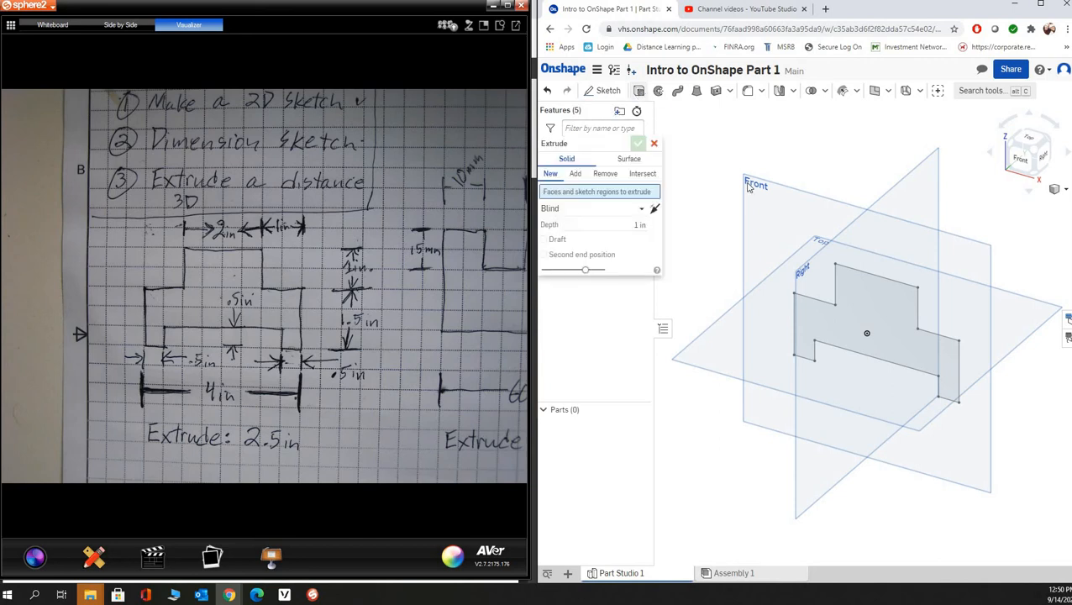
click(861, 300)
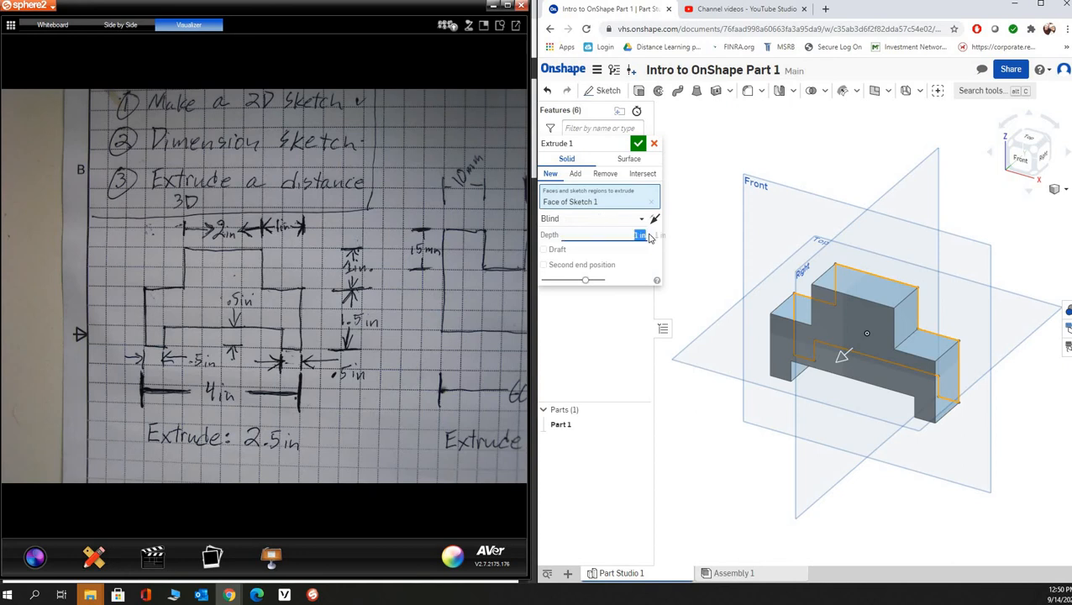
text(2.5)
key(Return)
click(638, 145)
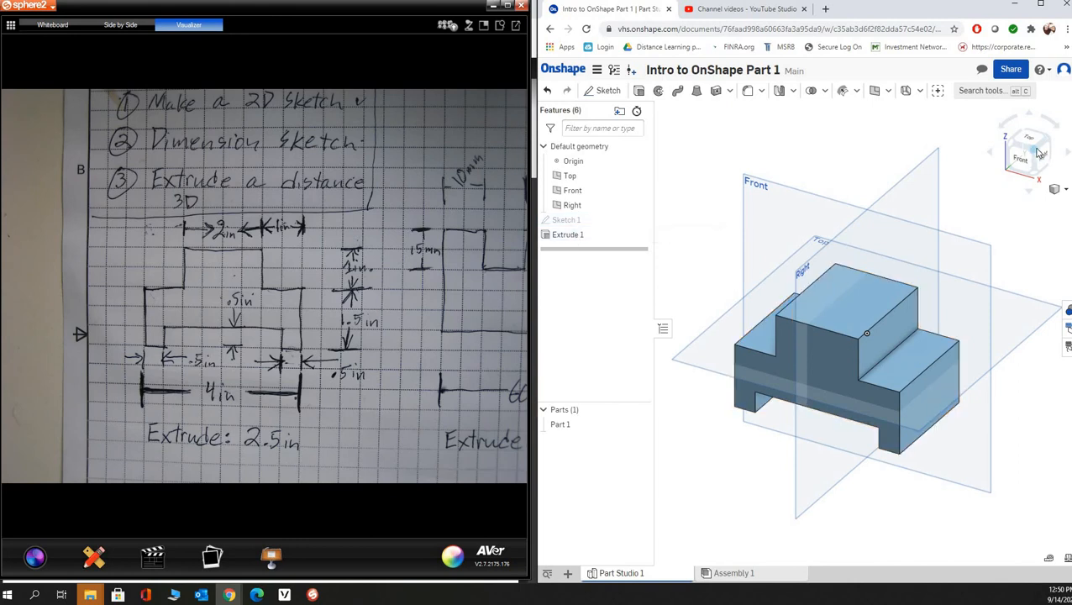
- Hide Sphere2 to show the activity document, and sketch a rectangle about 1.61 × 0.28 in on the block's right end face
click(494, 7)
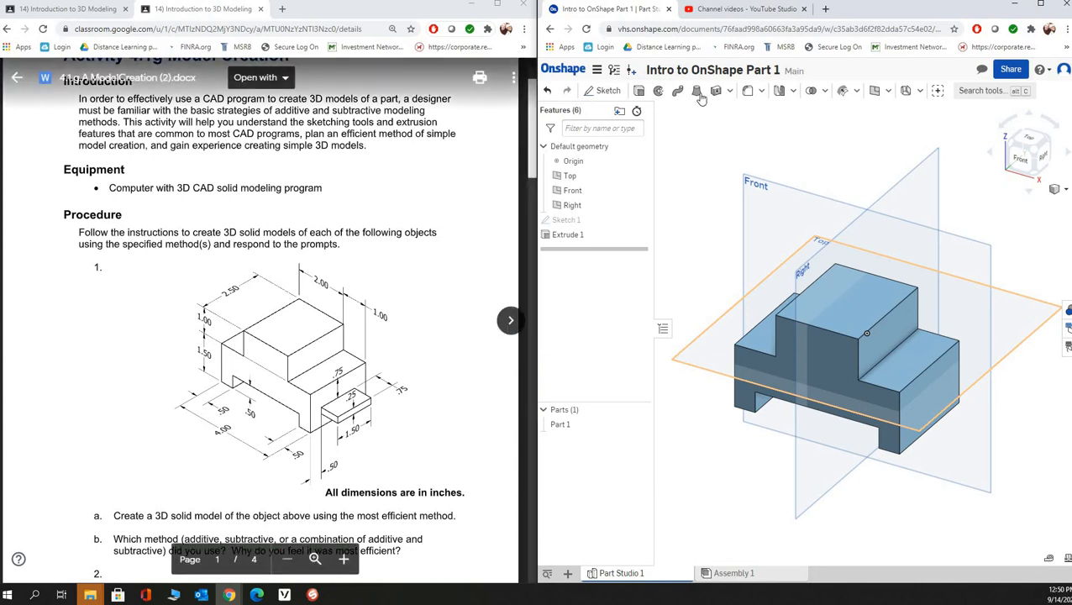
click(611, 92)
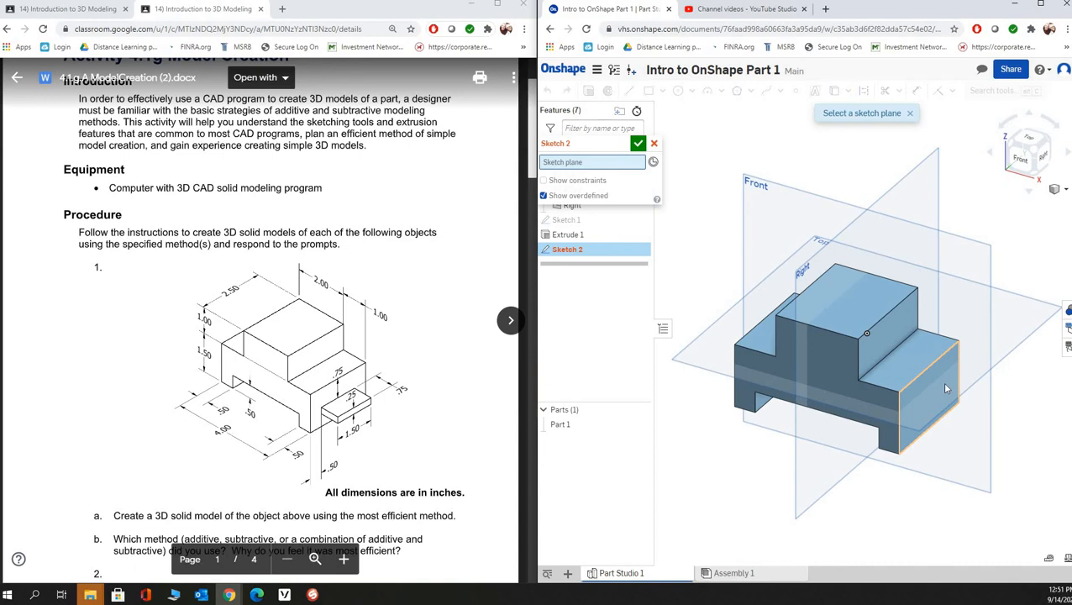
click(945, 386)
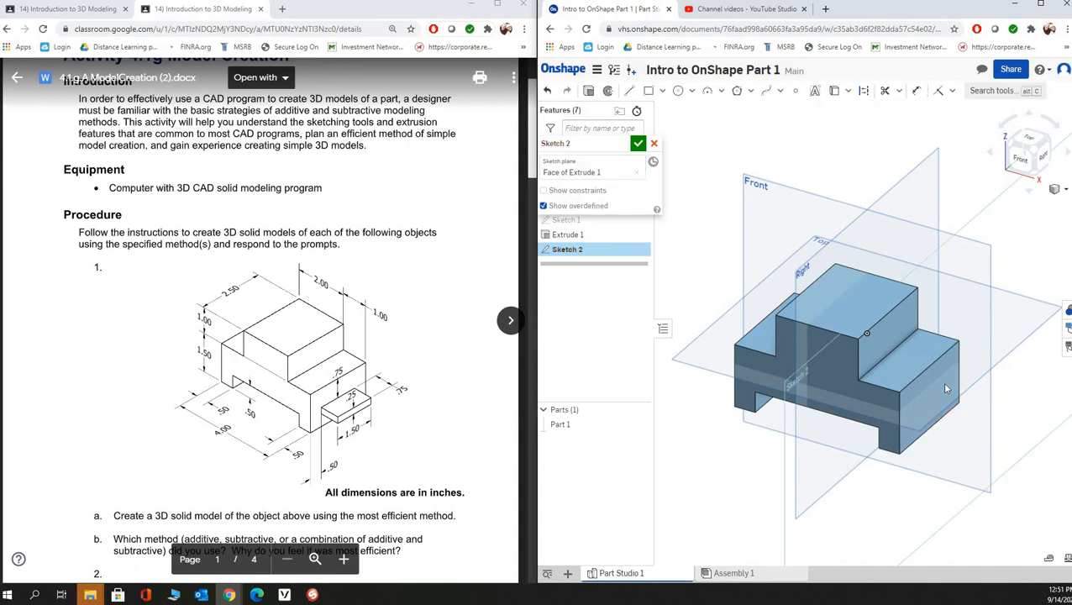
click(1044, 156)
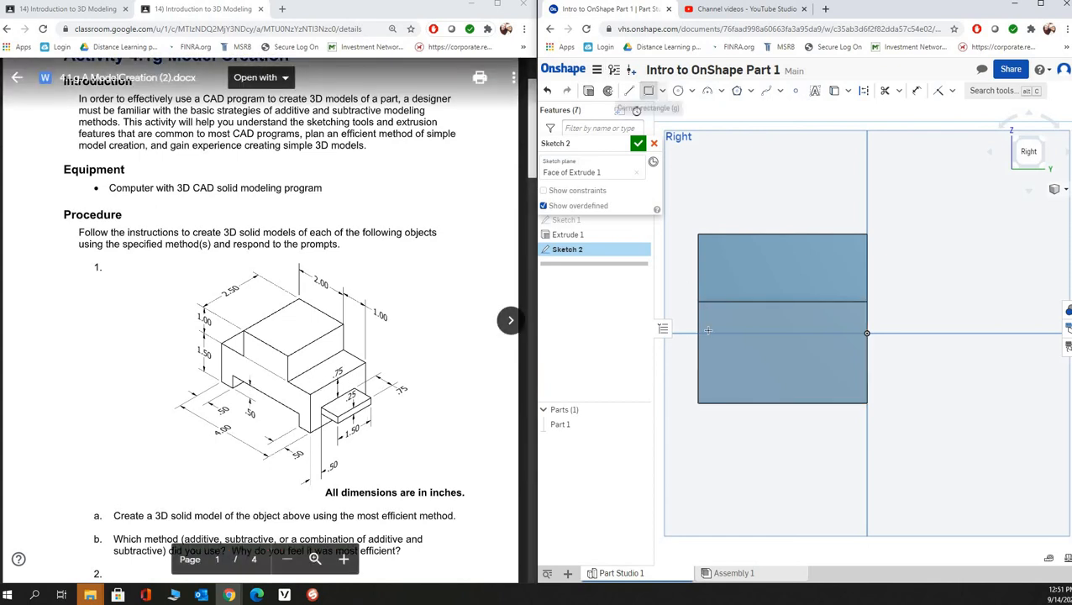
click(648, 90)
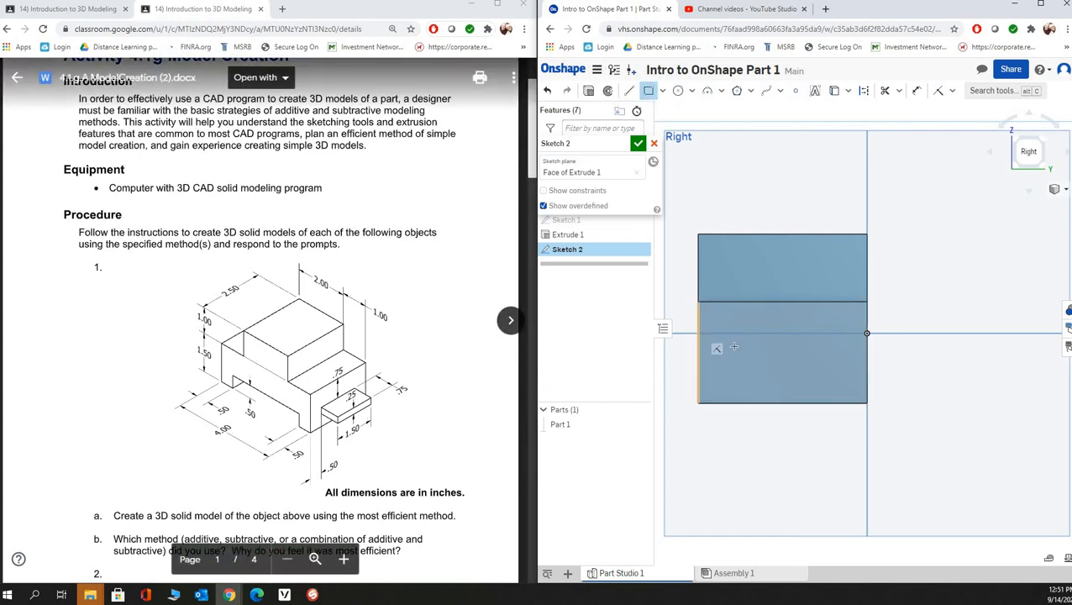
click(844, 364)
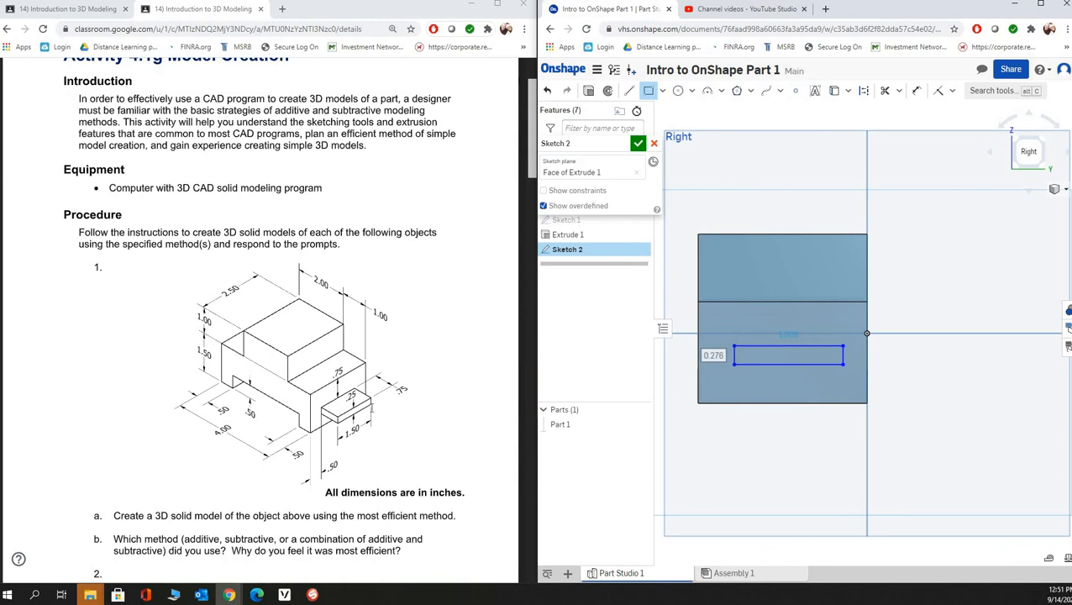
- Dimension the width of the rectangle on the block's end face as 1.5 in
click(916, 90)
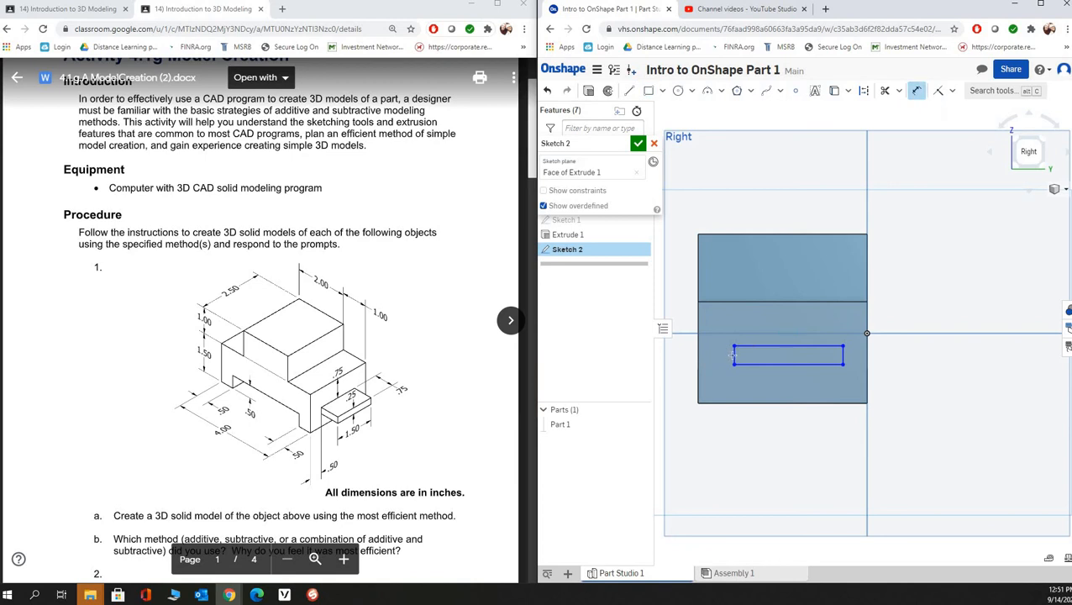
click(733, 355)
click(787, 311)
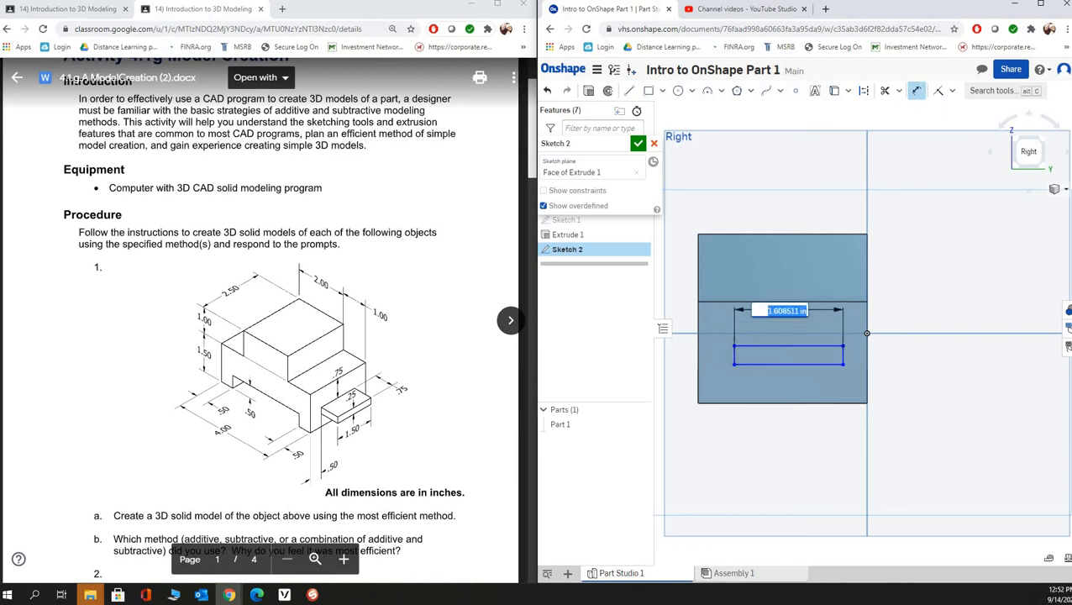
text(1.5)
key(Return)
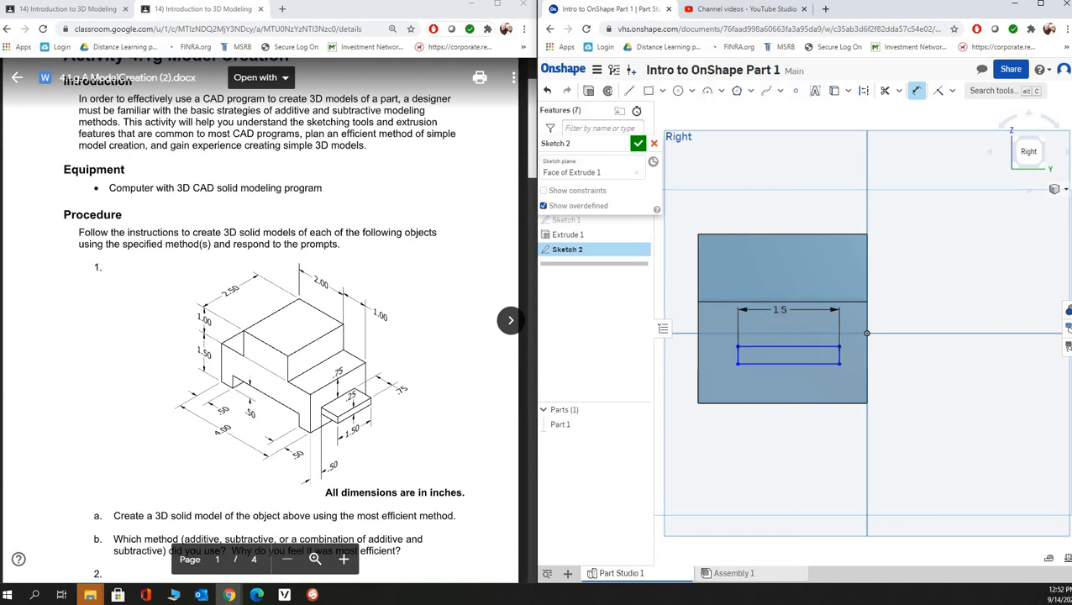
- Dimension the rectangle's height as 0.25 in between its lower and upper sides, placed outside the block
click(795, 364)
click(795, 346)
click(891, 356)
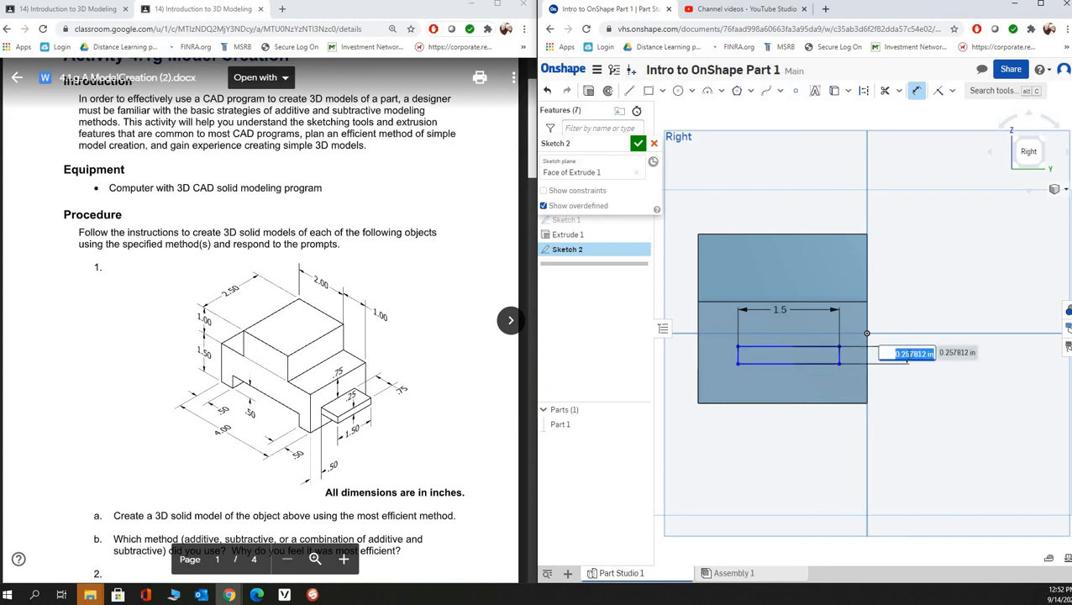
key(BackSpace)
text(.25)
key(Return)
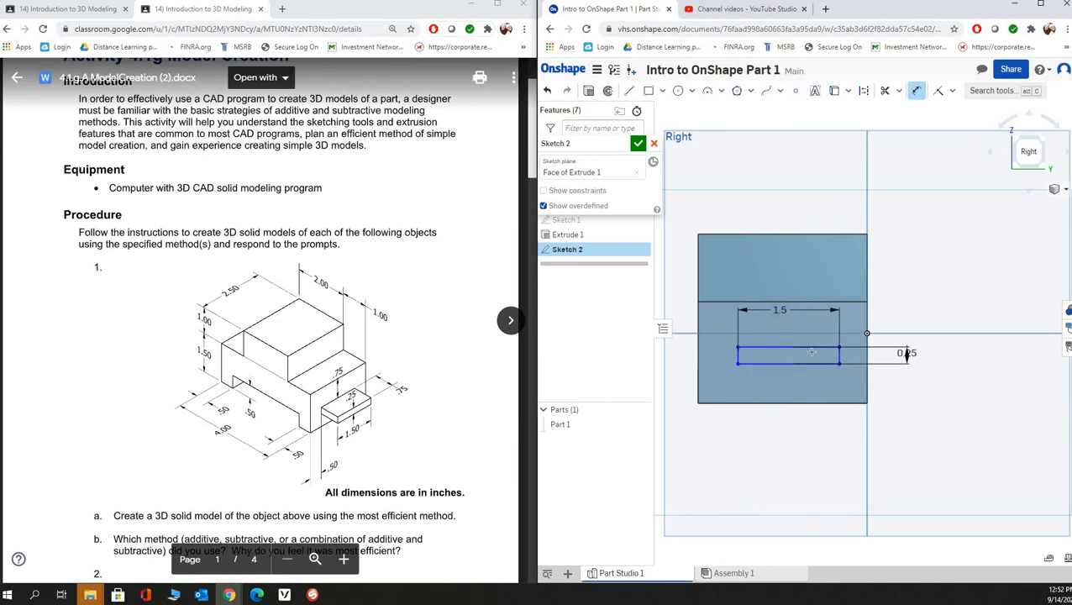
- Dimension the rectangle's left side 0.5 in from the left edge of the block's end face
click(738, 353)
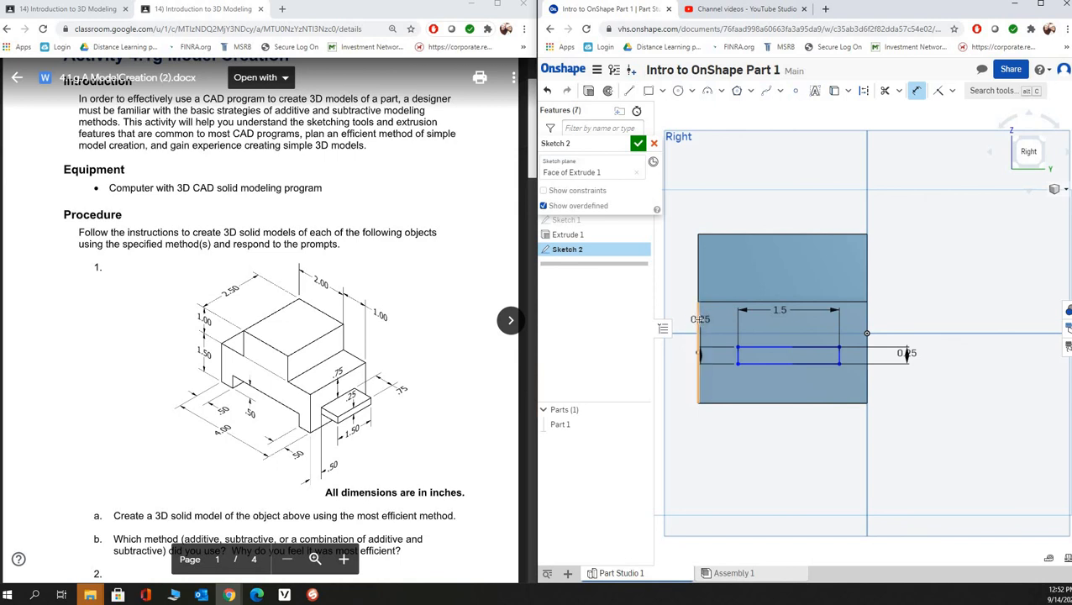
click(698, 353)
click(717, 430)
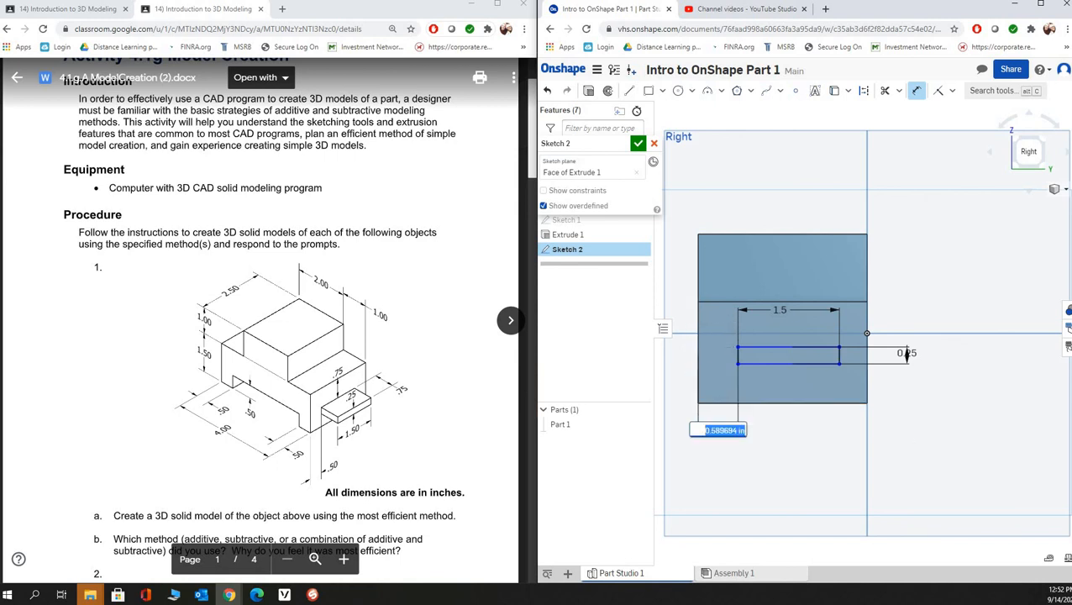
text(.5)
key(Return)
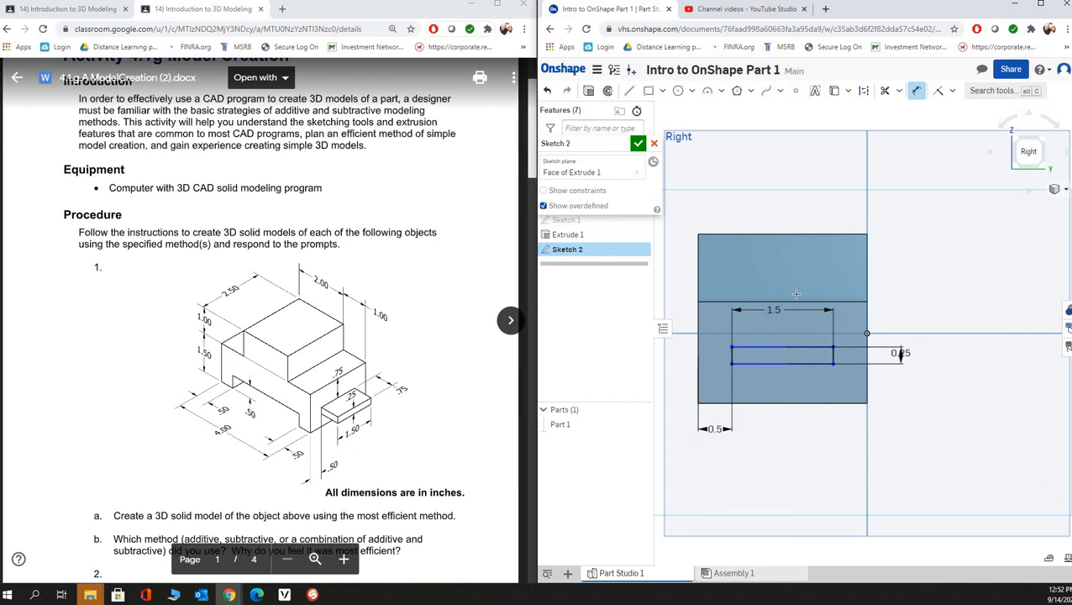
- Dimension the rectangle's top side 0.75 in below the end face's upper edge, and finish the sketch
click(795, 302)
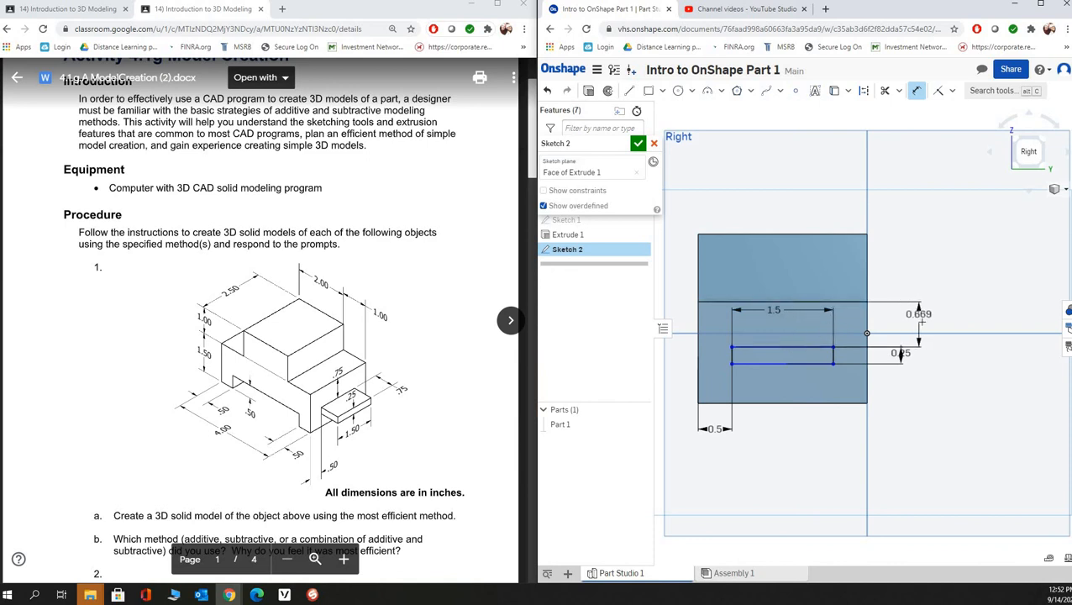
click(922, 321)
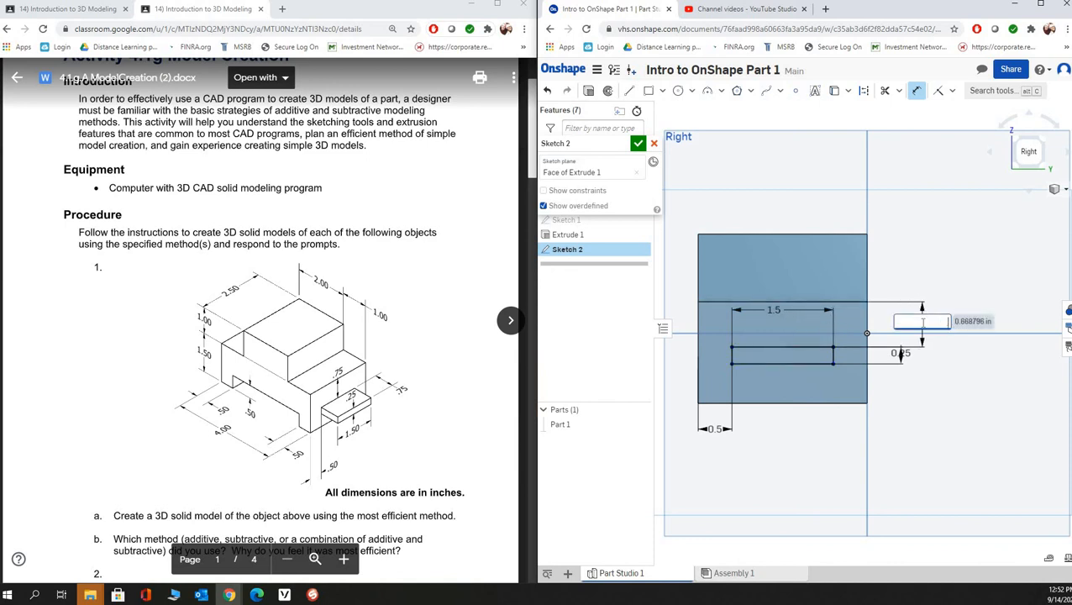
text(.75)
key(Return)
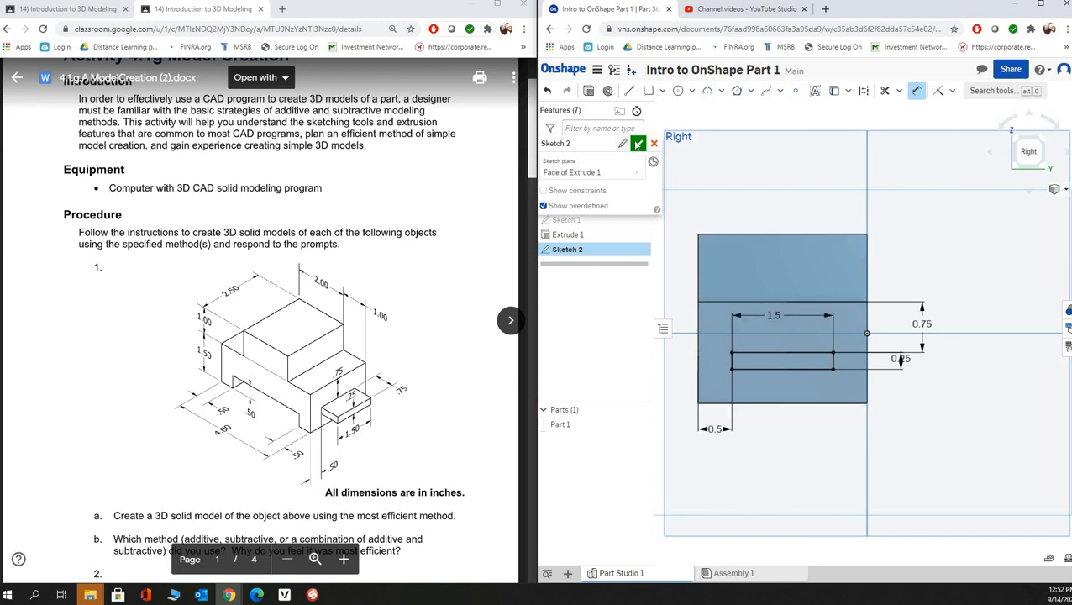
key(Return)
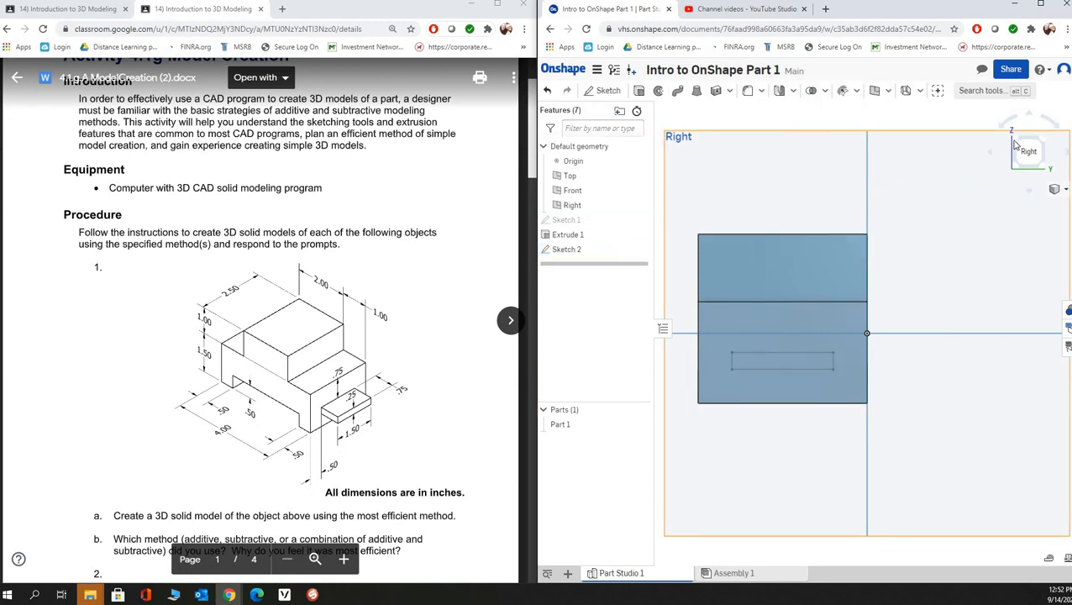
- Extrude the rectangle outward from the end face with a blind depth of 0.75 in, adding it to the block
click(1014, 143)
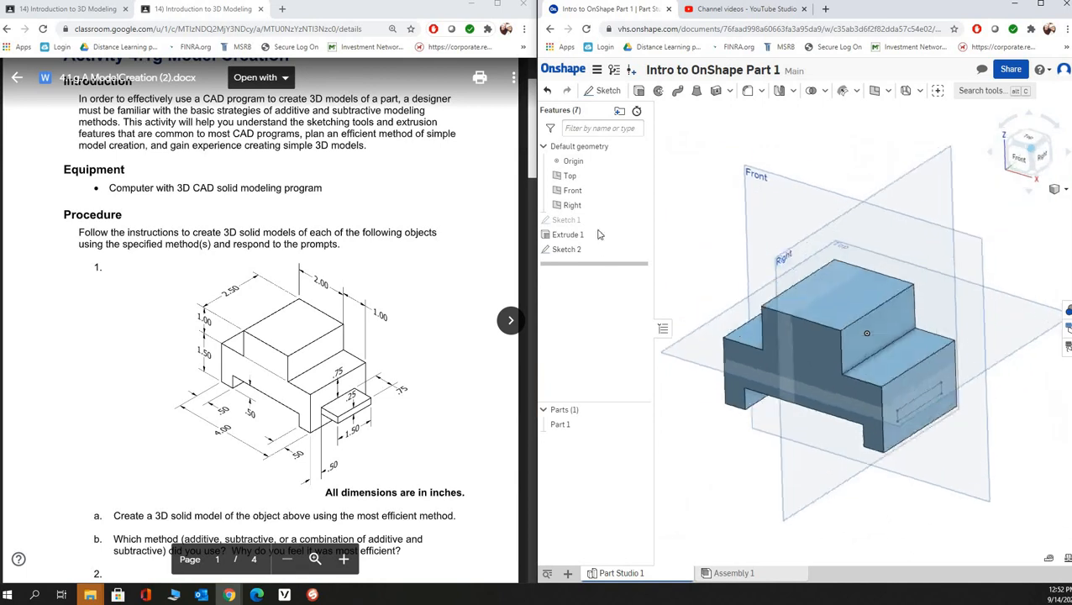
click(640, 91)
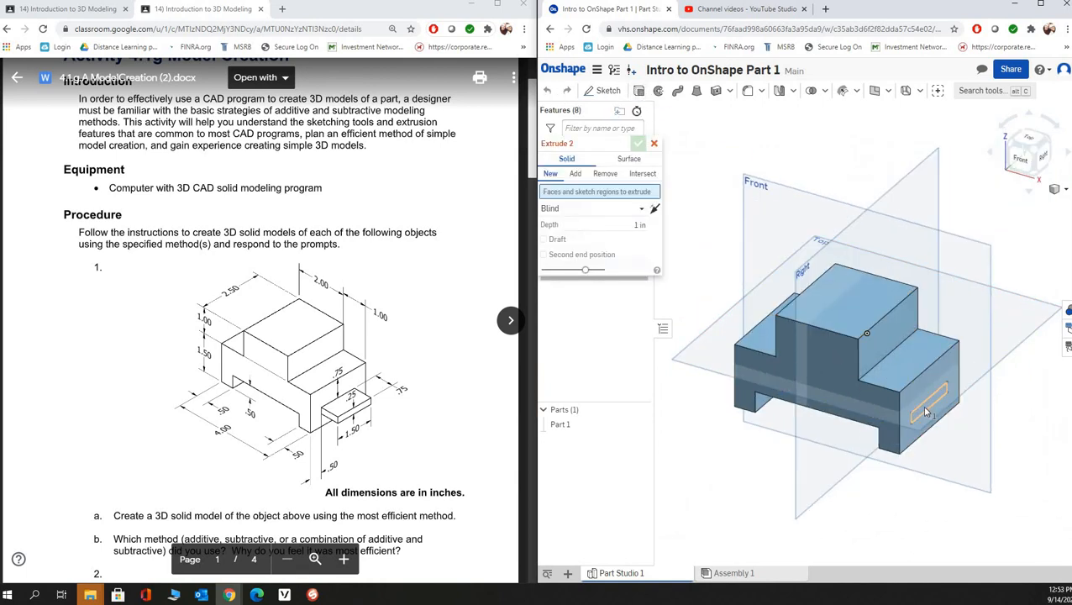
click(926, 411)
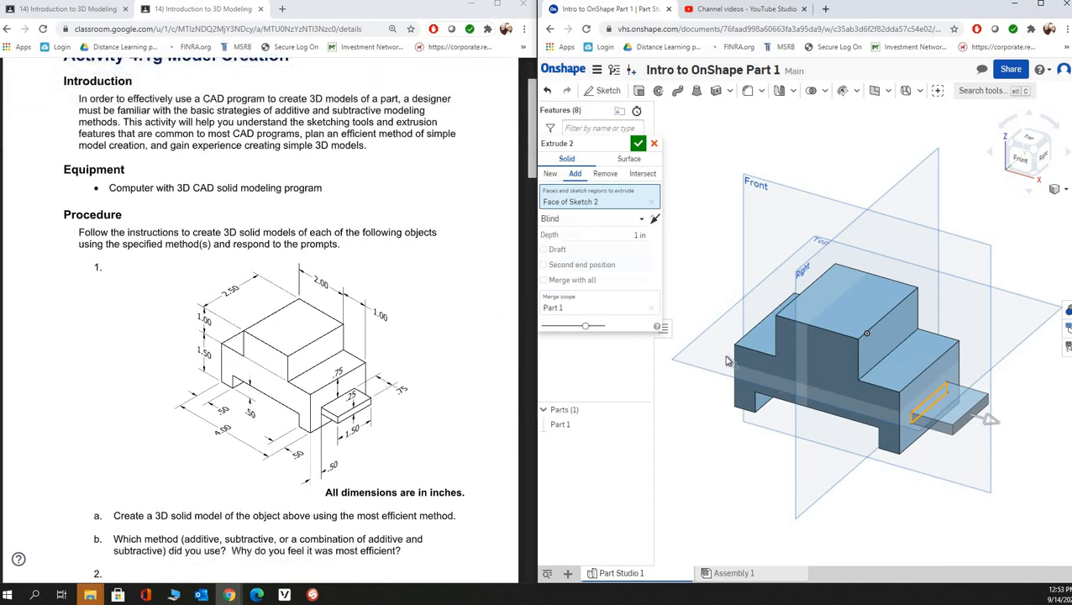
click(643, 231)
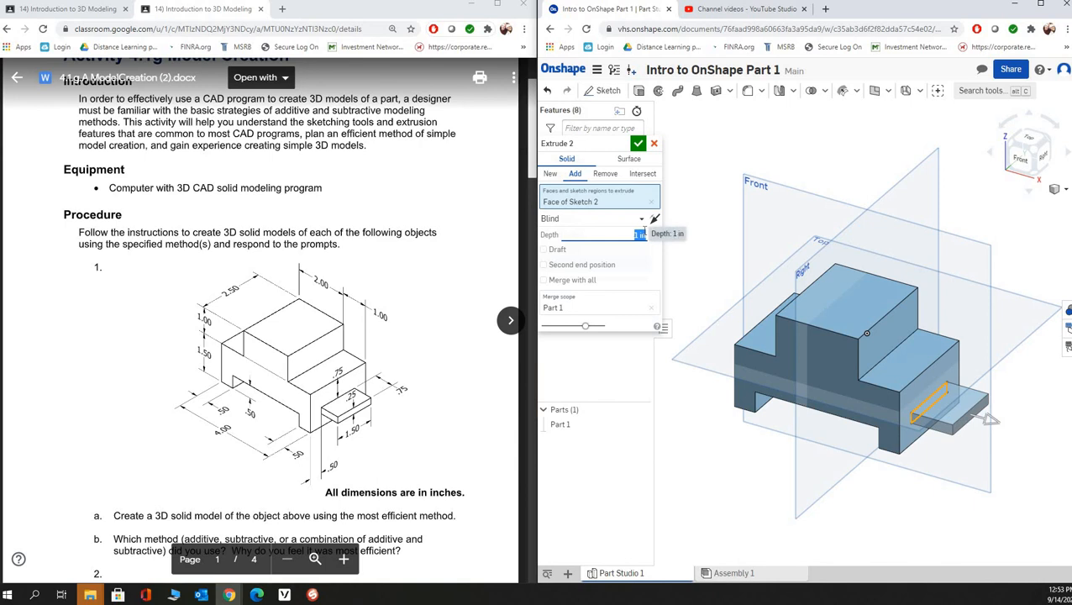
key(BackSpace)
text(.75)
key(Return)
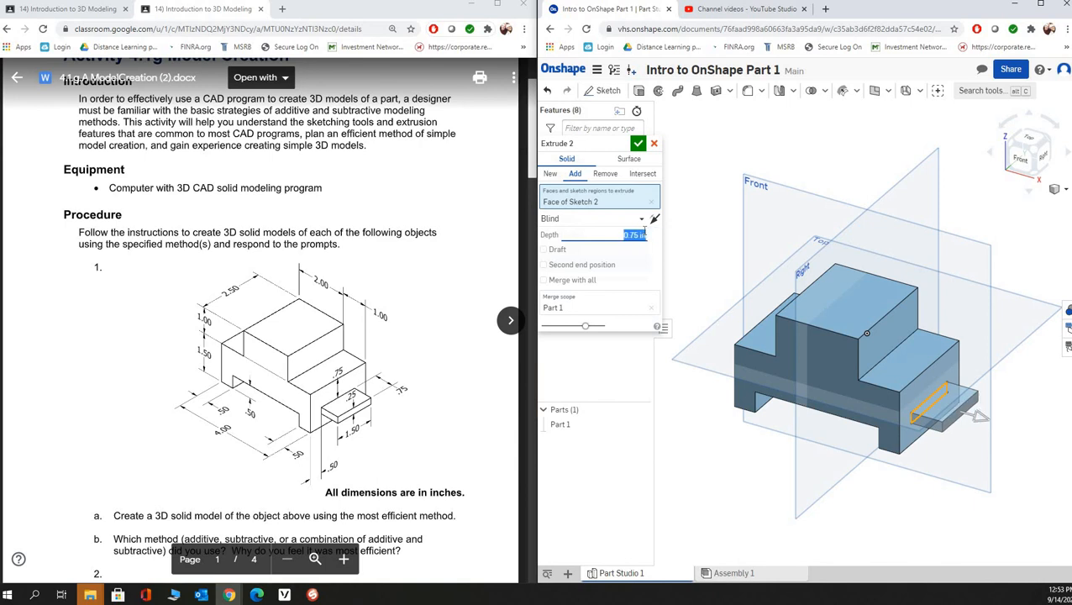
click(638, 143)
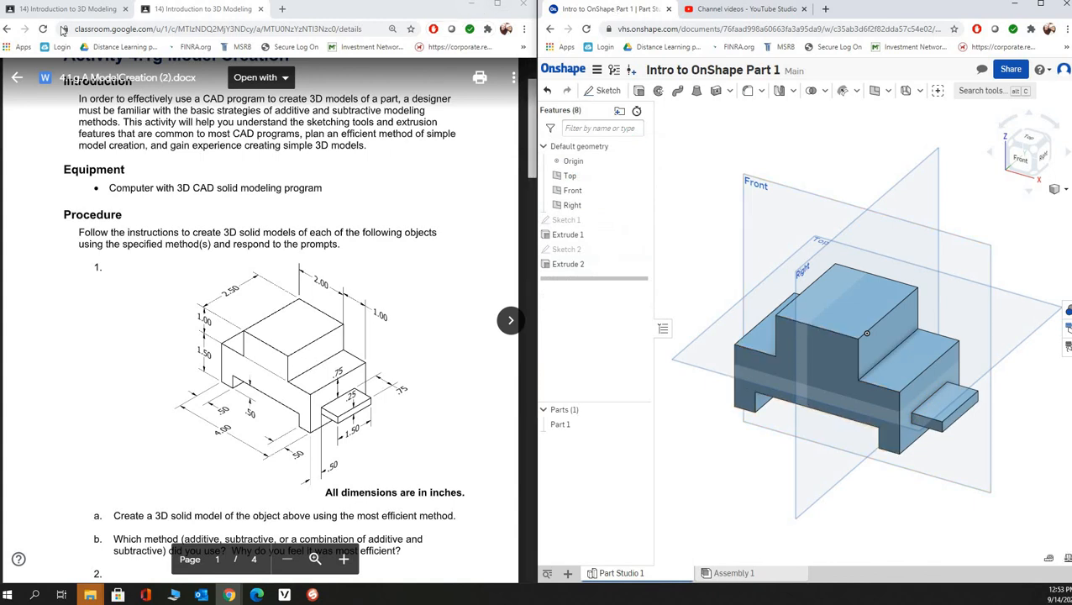
- Switch to Sphere2 to show the hand-drawn dimensioned sketch, and arrange its window side by side with the Onshape window
click(311, 594)
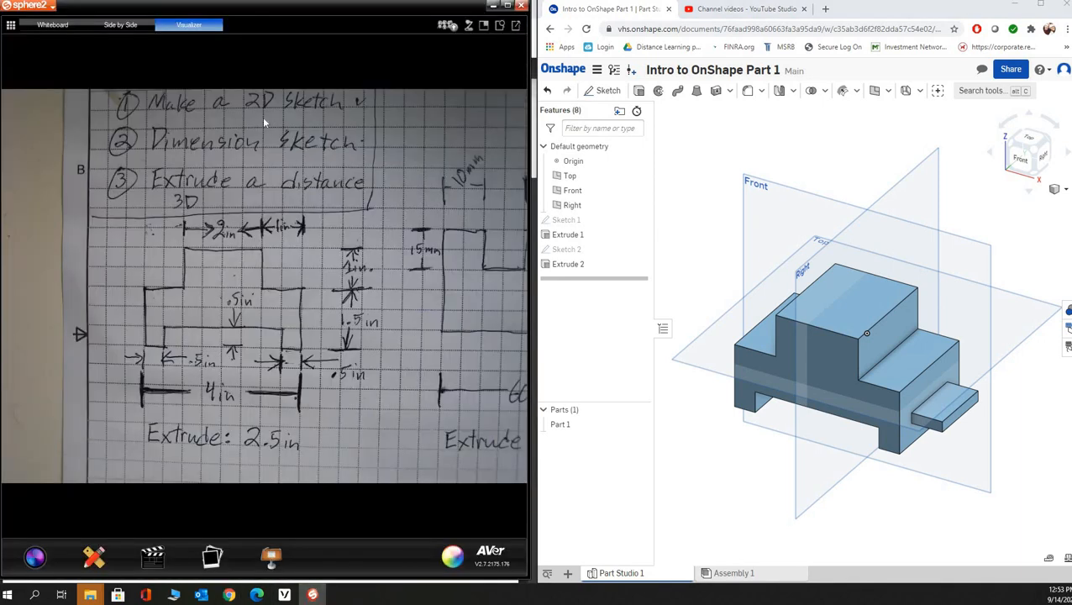
drag(288, 11, 349, 0)
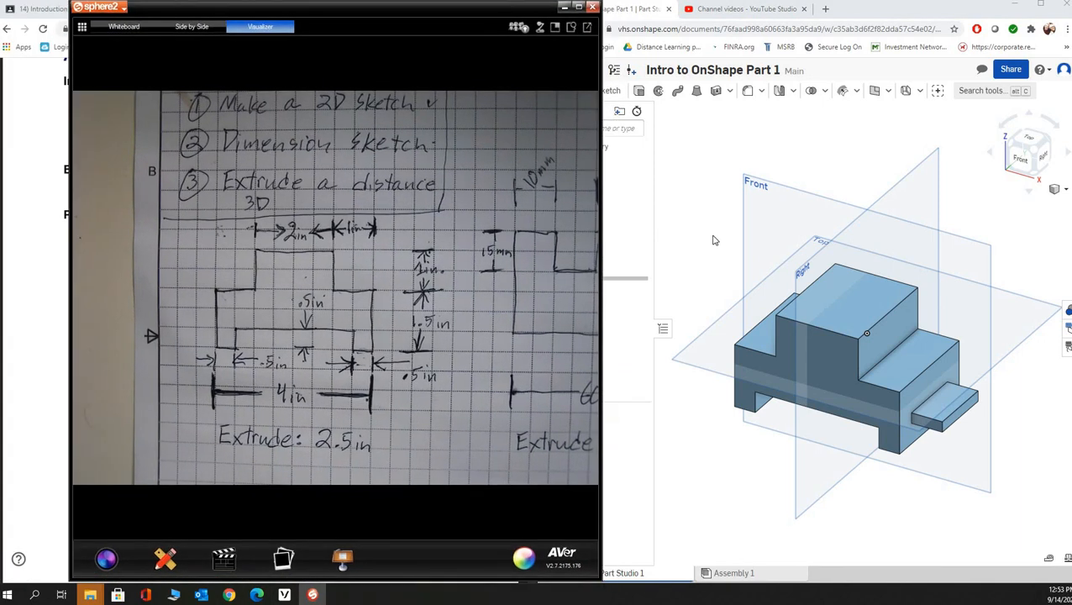
click(700, 211)
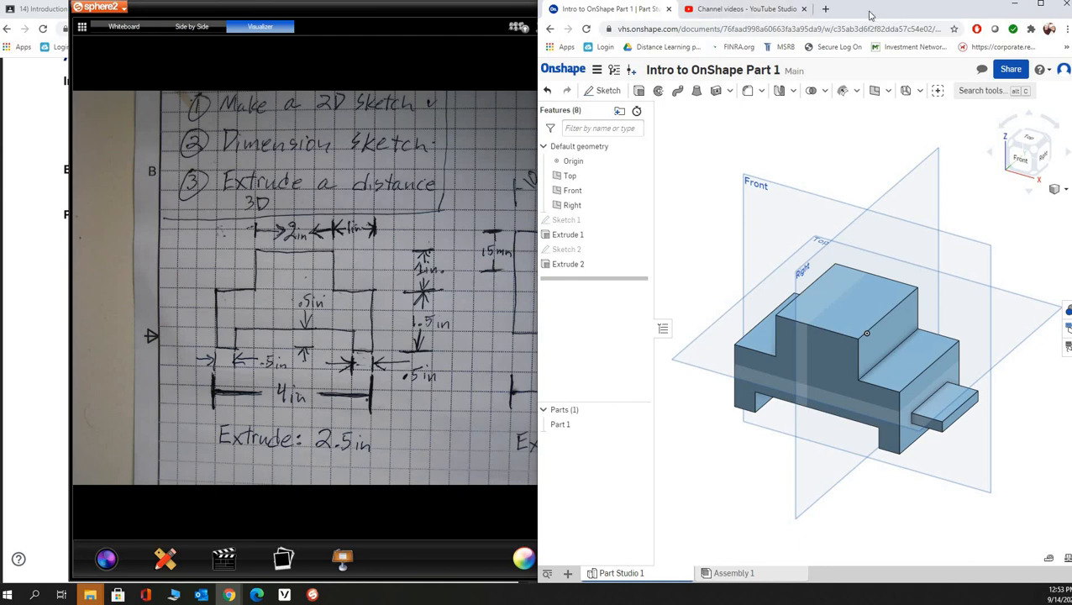
drag(874, 18, 747, 18)
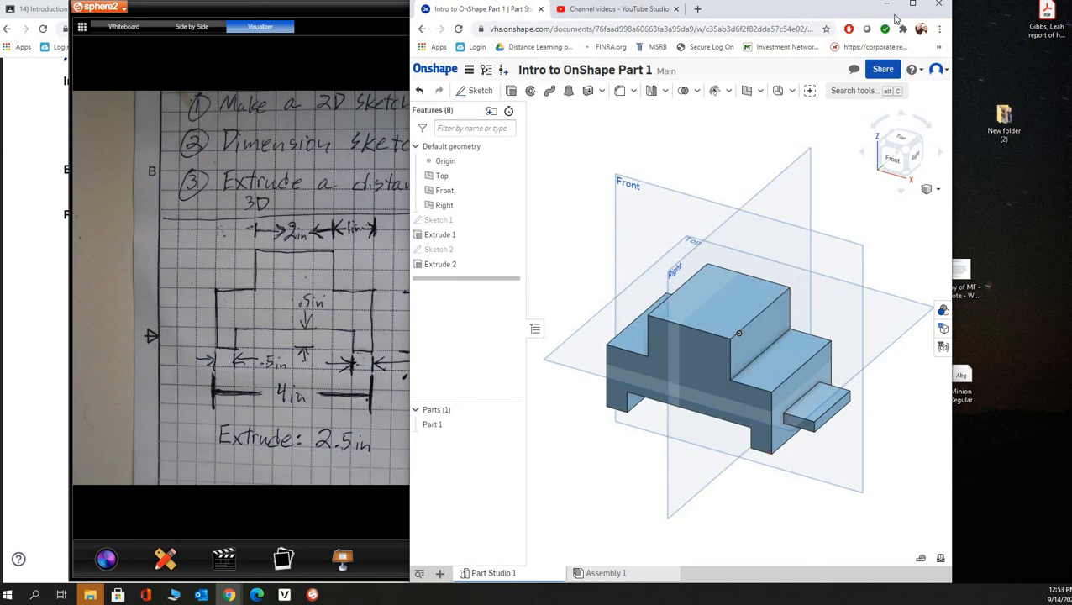
drag(892, 15, 1023, 15)
drag(242, 10, 187, 24)
drag(297, 10, 292, 5)
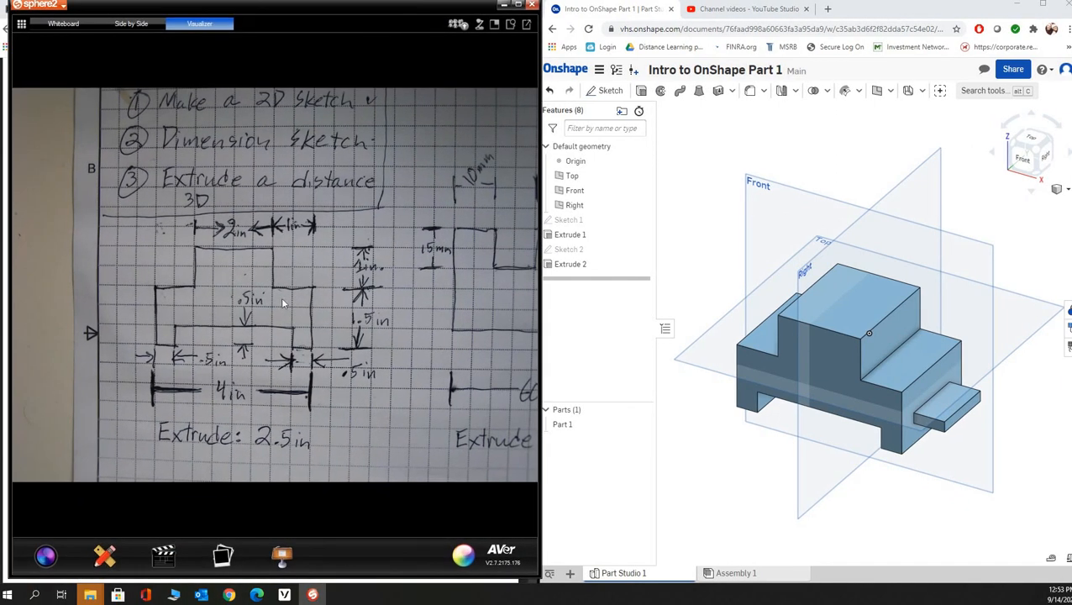